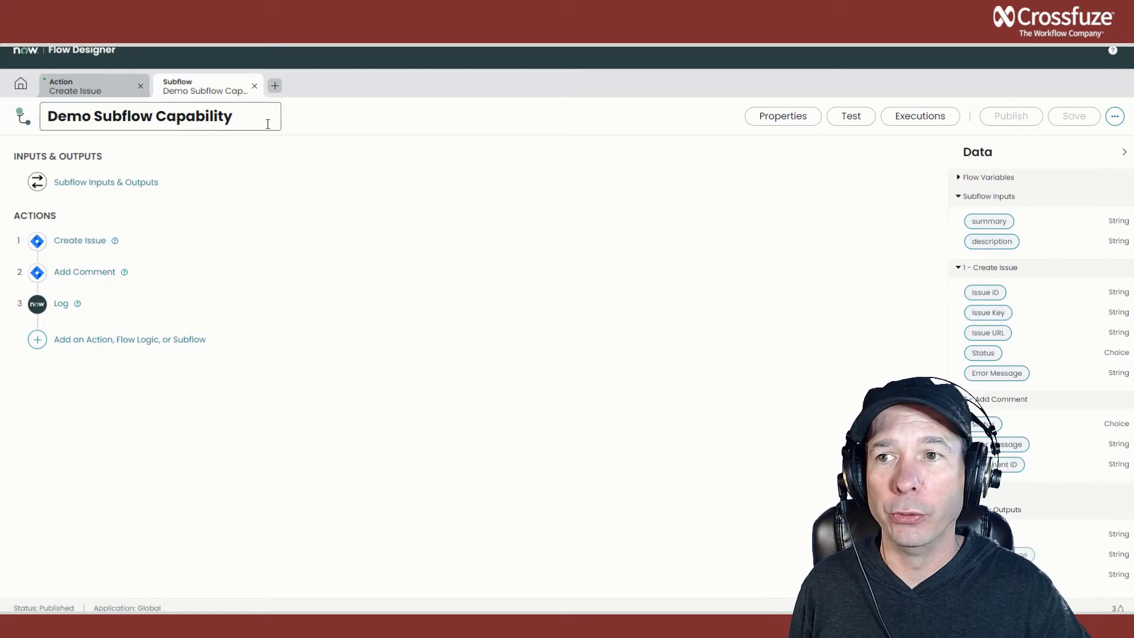
# Create a flow named "Create Jira Task from a Story" with the same text as its description, in the Global application.
pyautogui.click(275, 85)
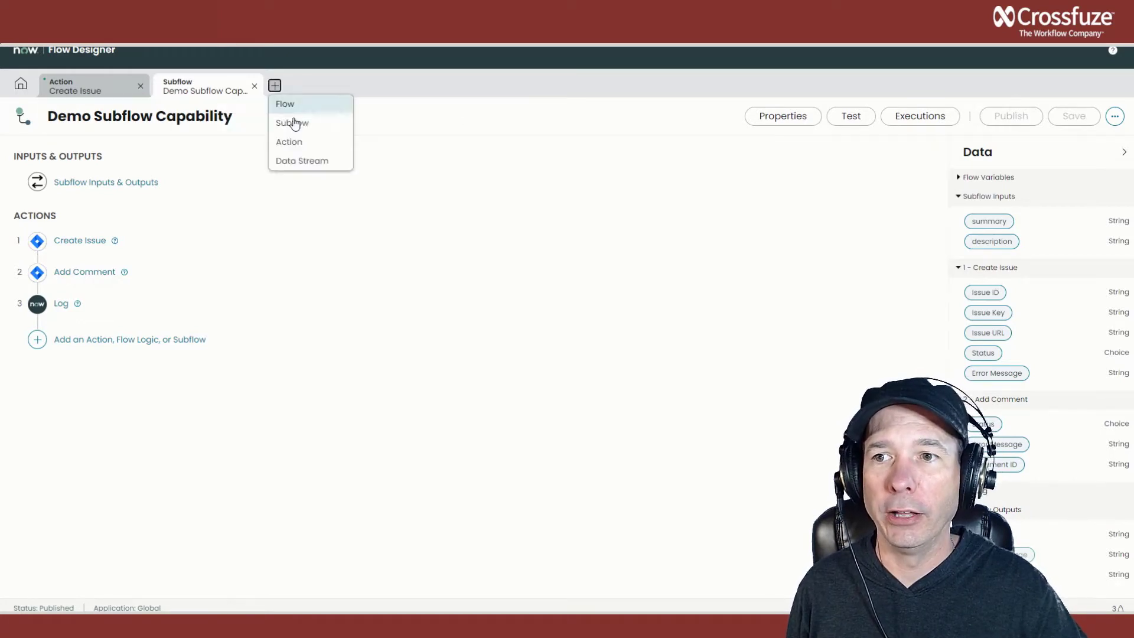
pyautogui.click(333, 106)
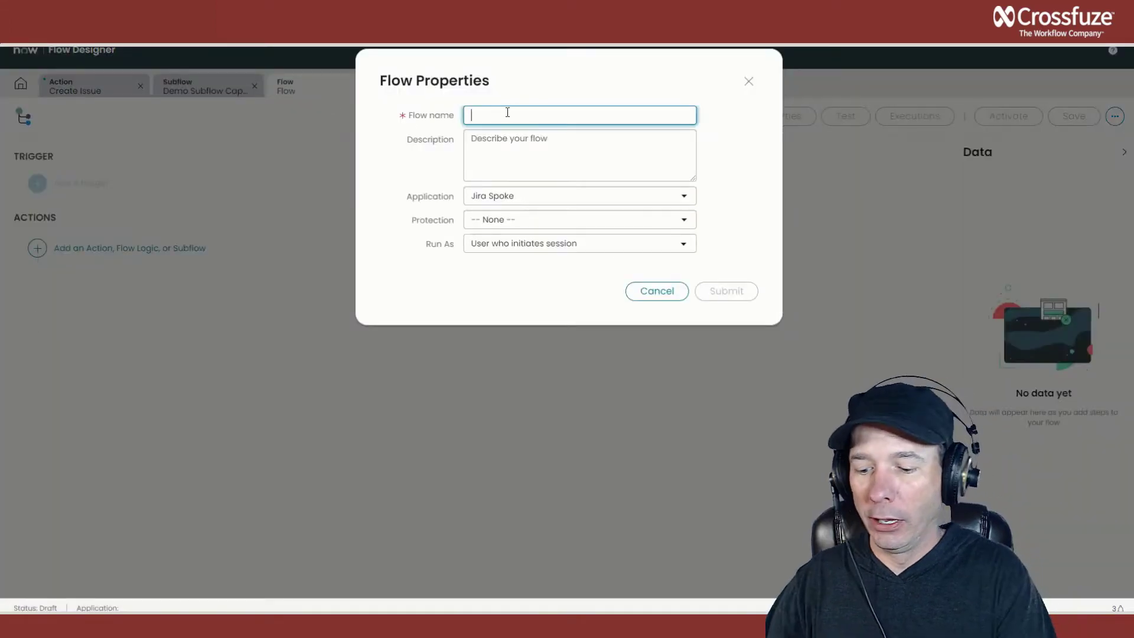
pyautogui.write('Create Jira Task from a Story')
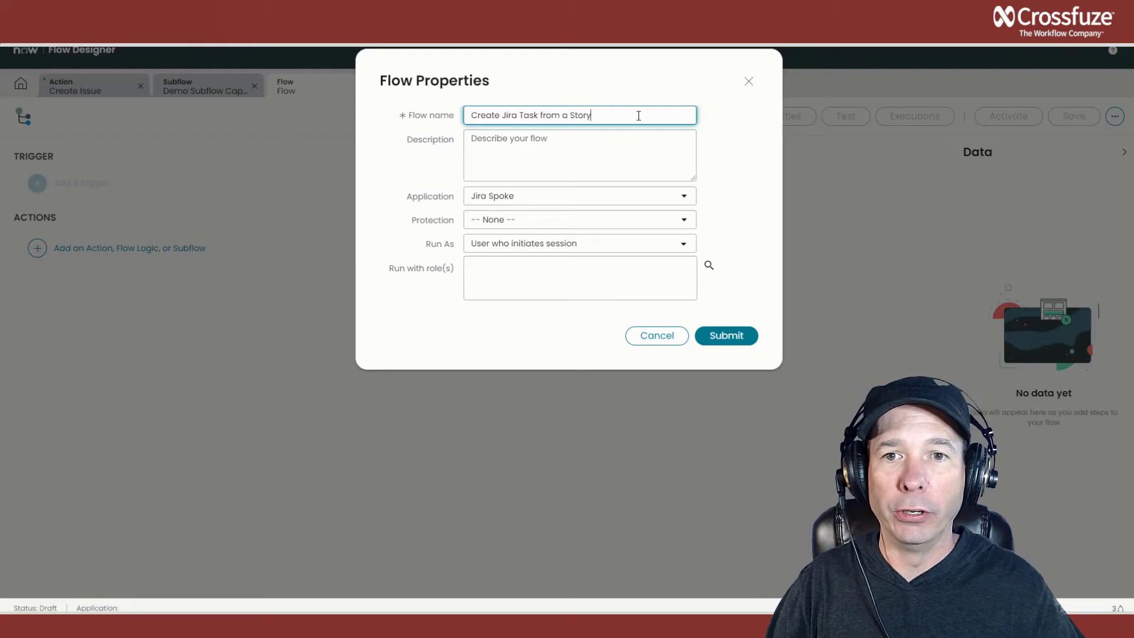
pyautogui.moveTo(638, 115); pyautogui.dragTo(501, 117)
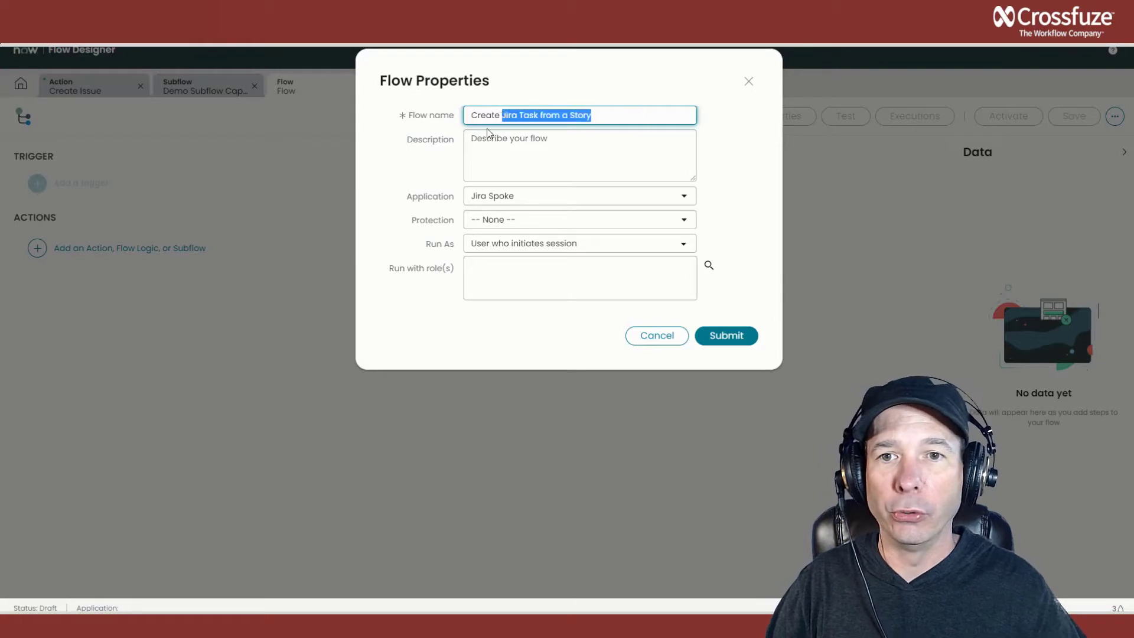
pyautogui.click(556, 169)
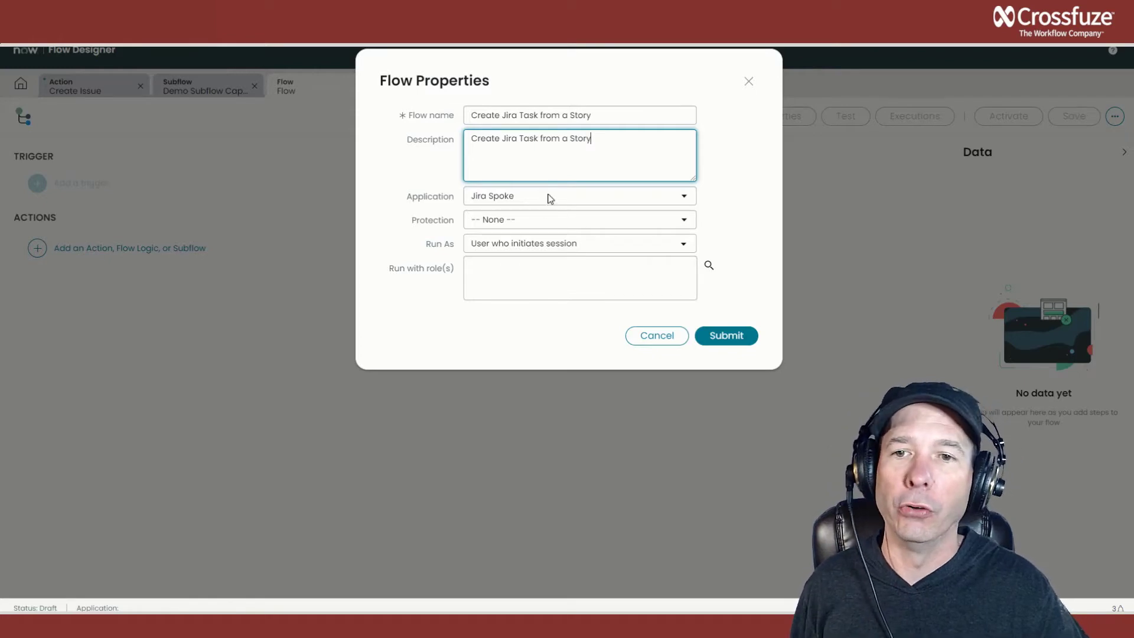
pyautogui.click(549, 197)
pyautogui.press('g')
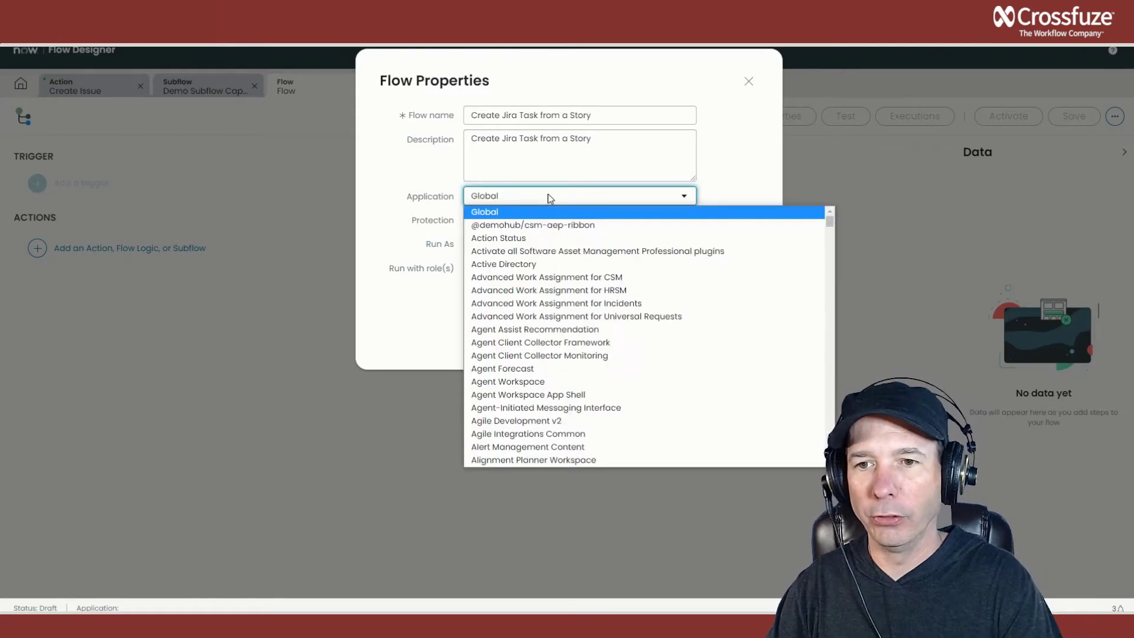
pyautogui.click(525, 213)
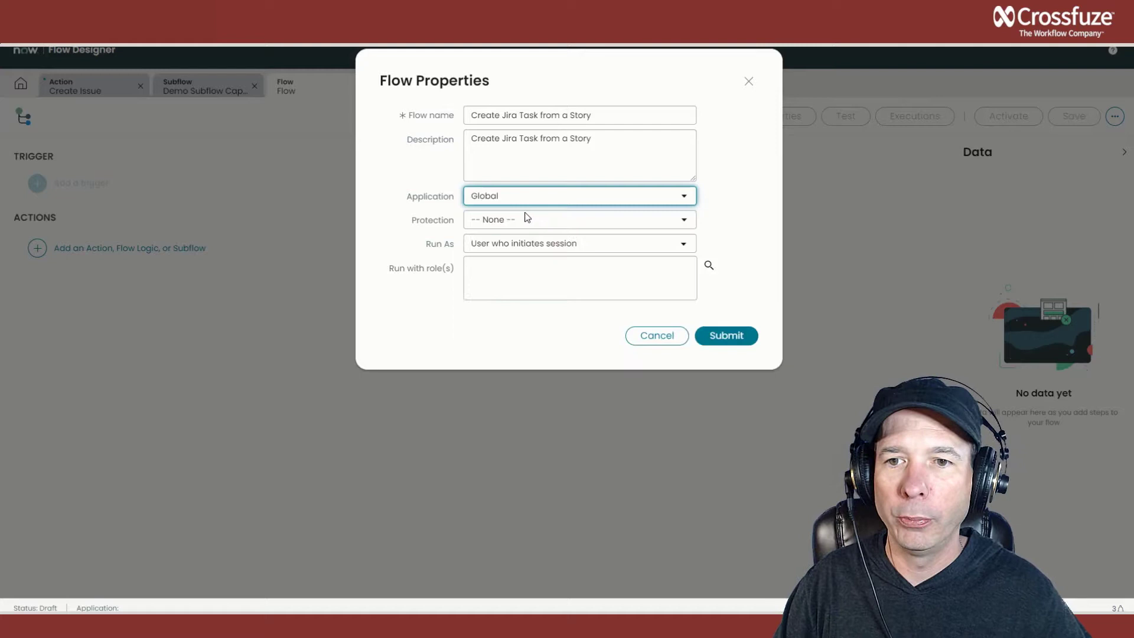
pyautogui.click(751, 335)
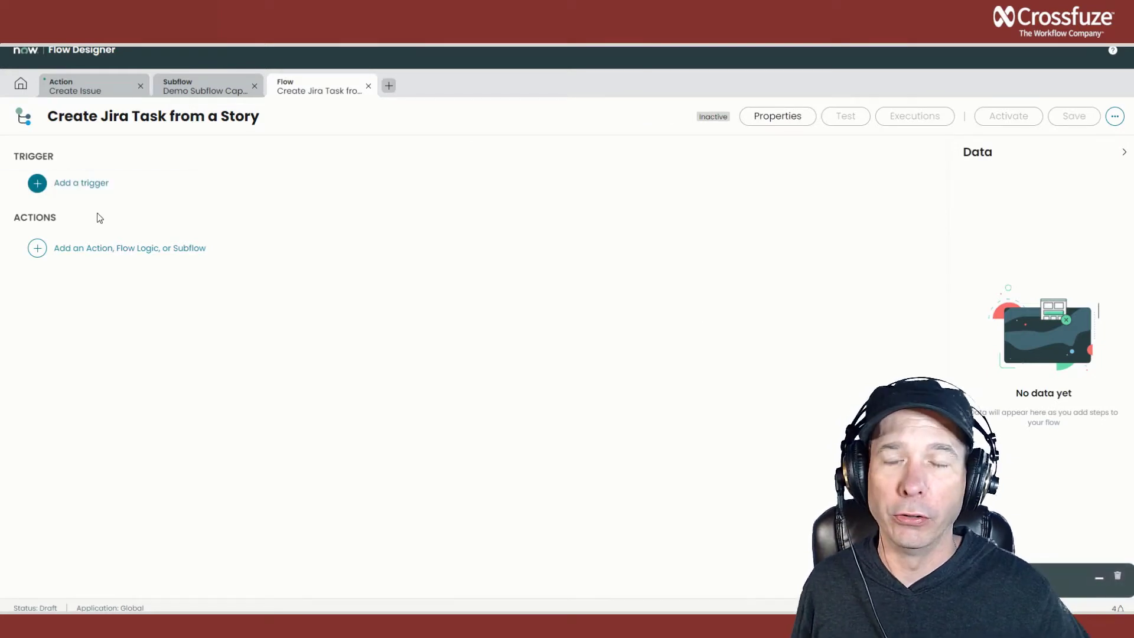
# Add a record Created trigger to the flow on the Story [rm_story] table.
pyautogui.click(37, 184)
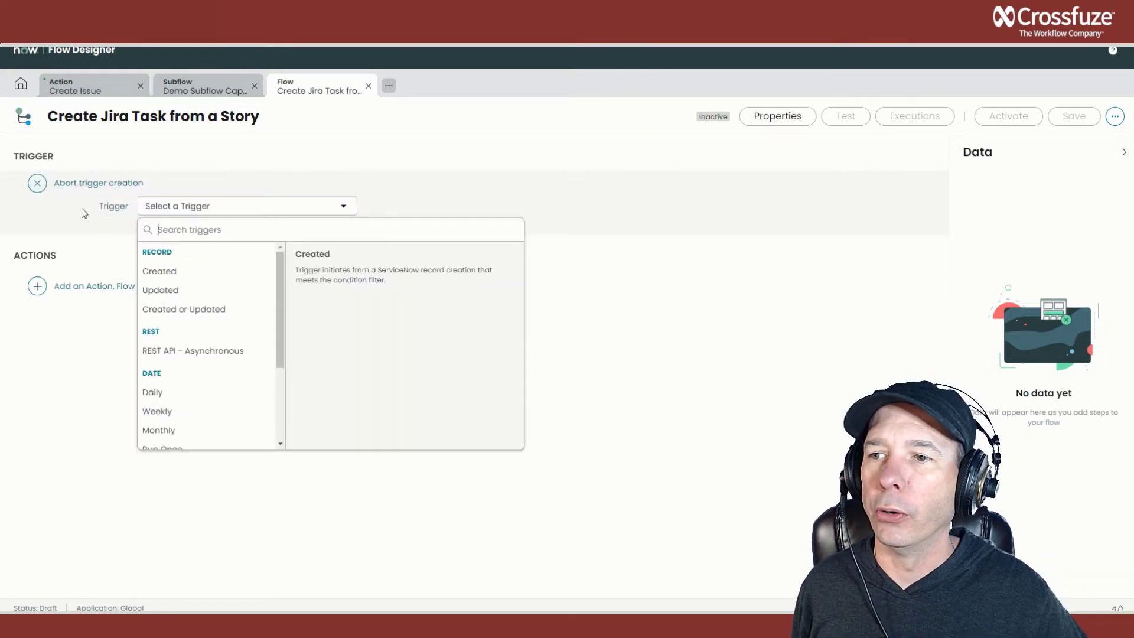
pyautogui.click(180, 273)
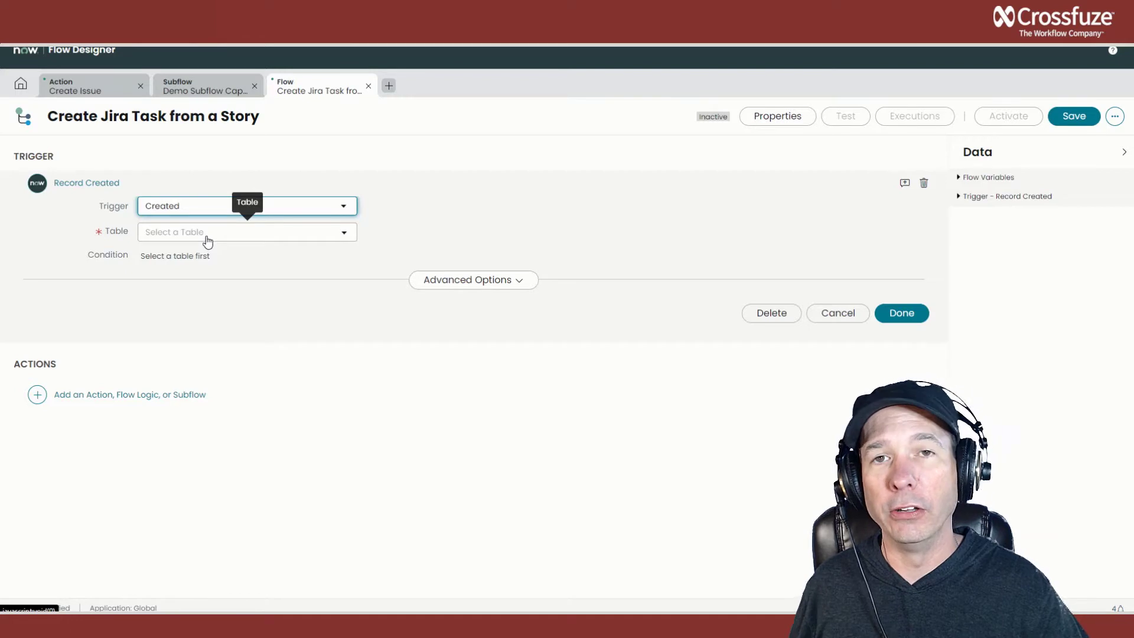
pyautogui.click(239, 239)
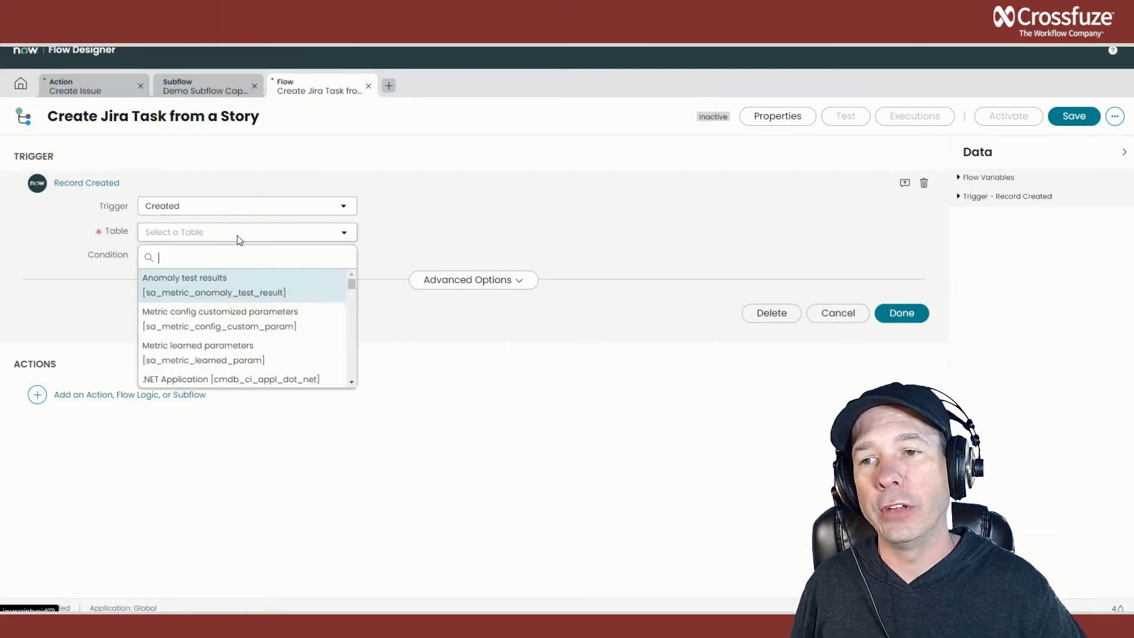
pyautogui.write('rm_story')
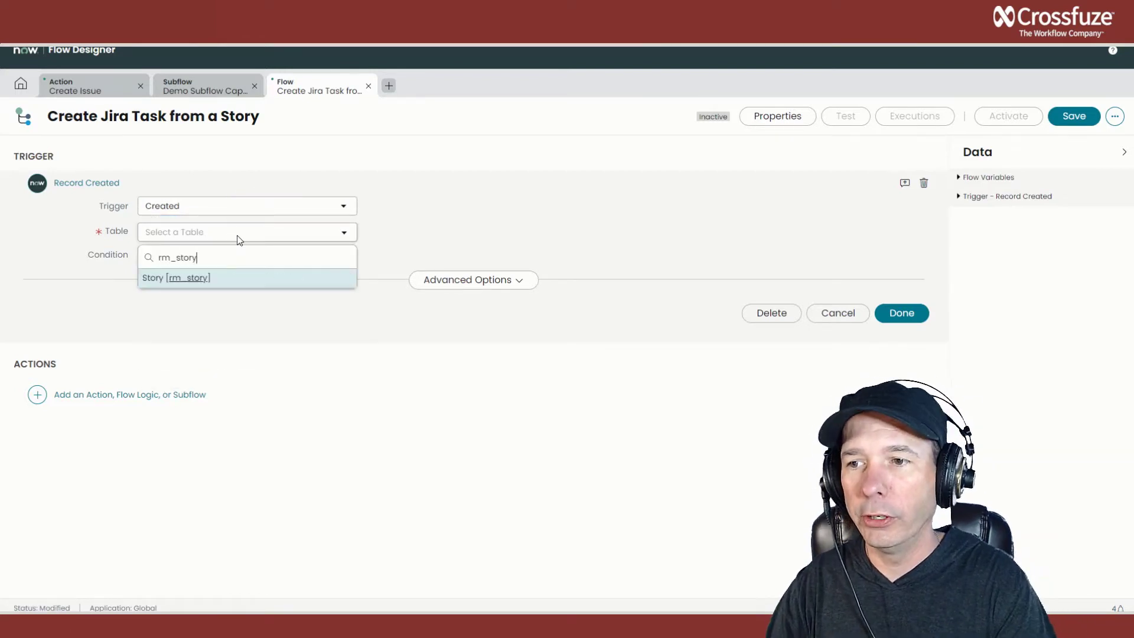
pyautogui.click(218, 285)
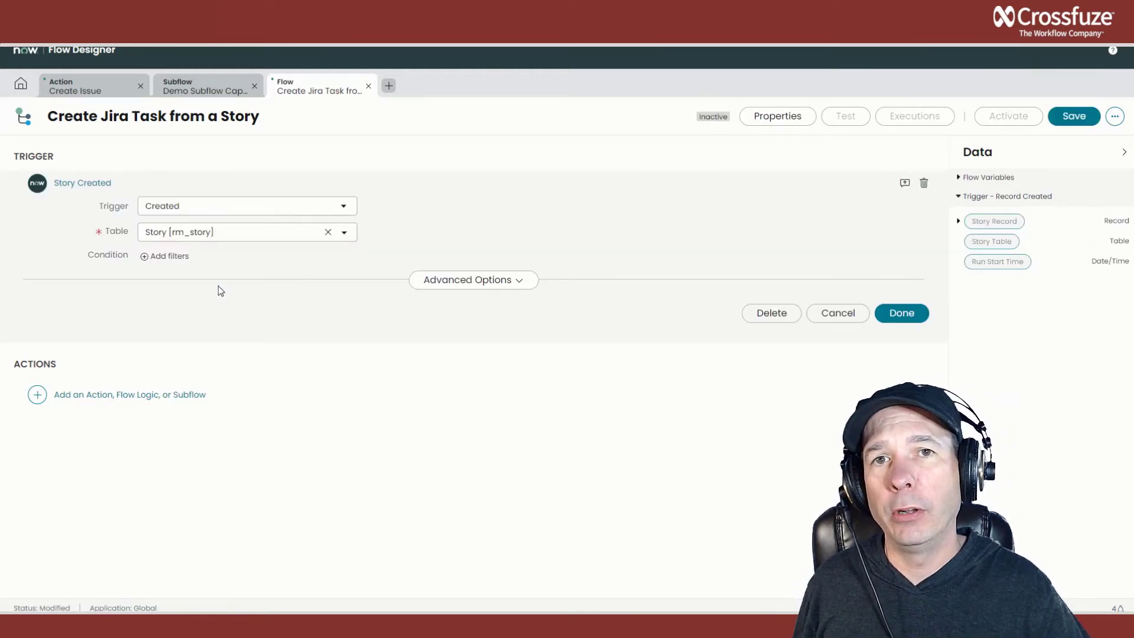
# Add a trigger condition requiring that Short description starts with "Jira demo:" and finish the trigger.
pyautogui.click(151, 256)
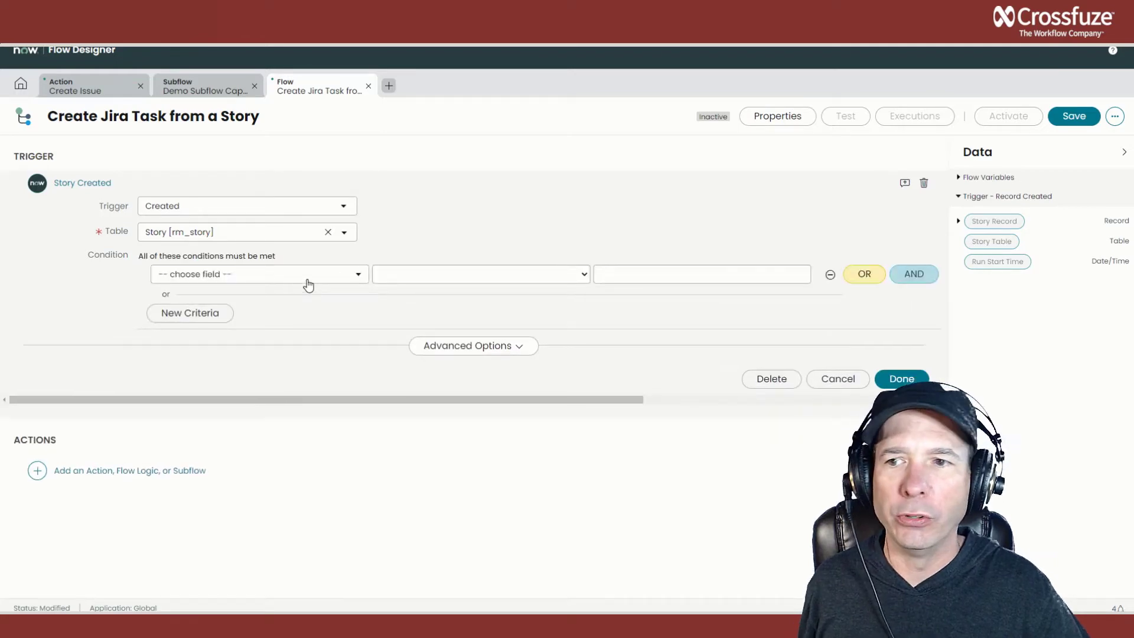
pyautogui.click(308, 275)
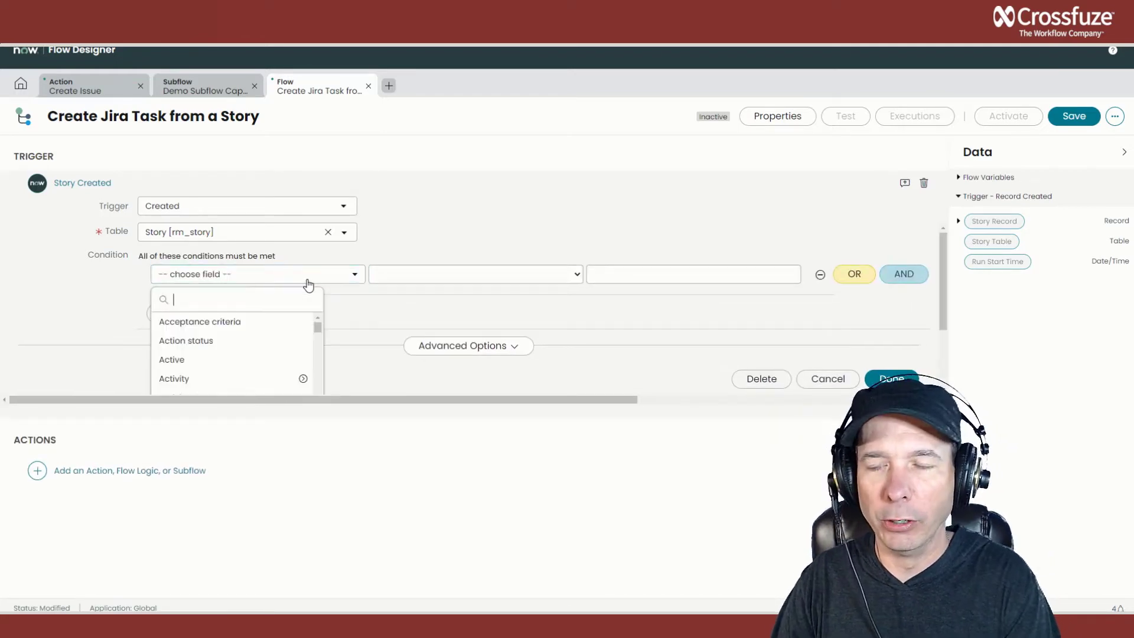
pyautogui.write('short')
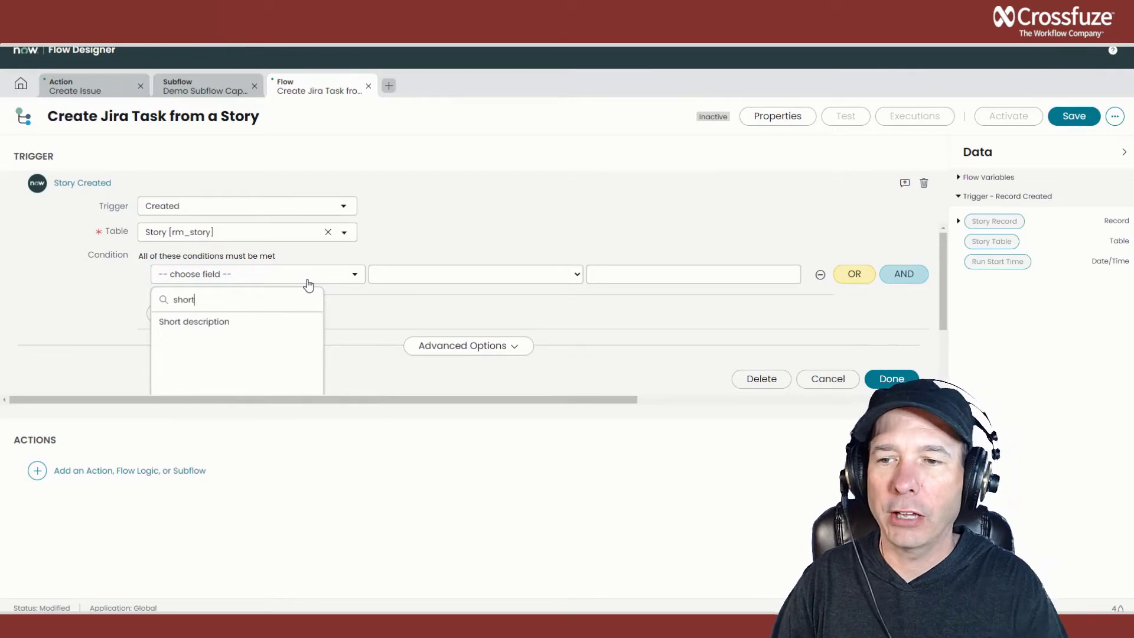
pyautogui.click(255, 323)
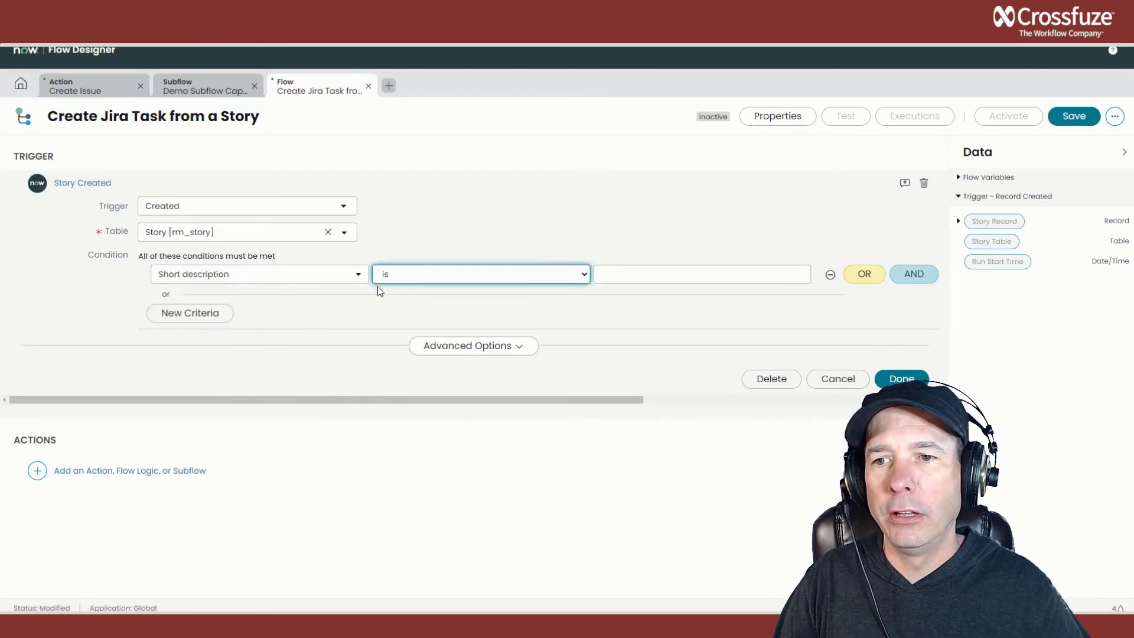
pyautogui.click(391, 280)
pyautogui.click(404, 343)
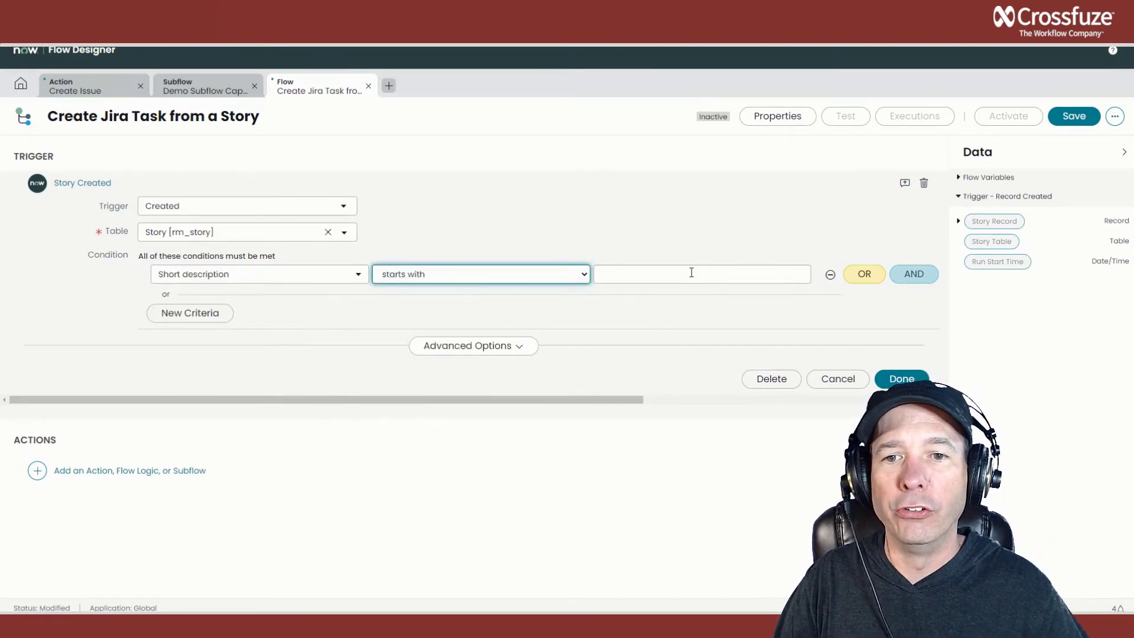
pyautogui.click(691, 273)
pyautogui.write('Jira demo')
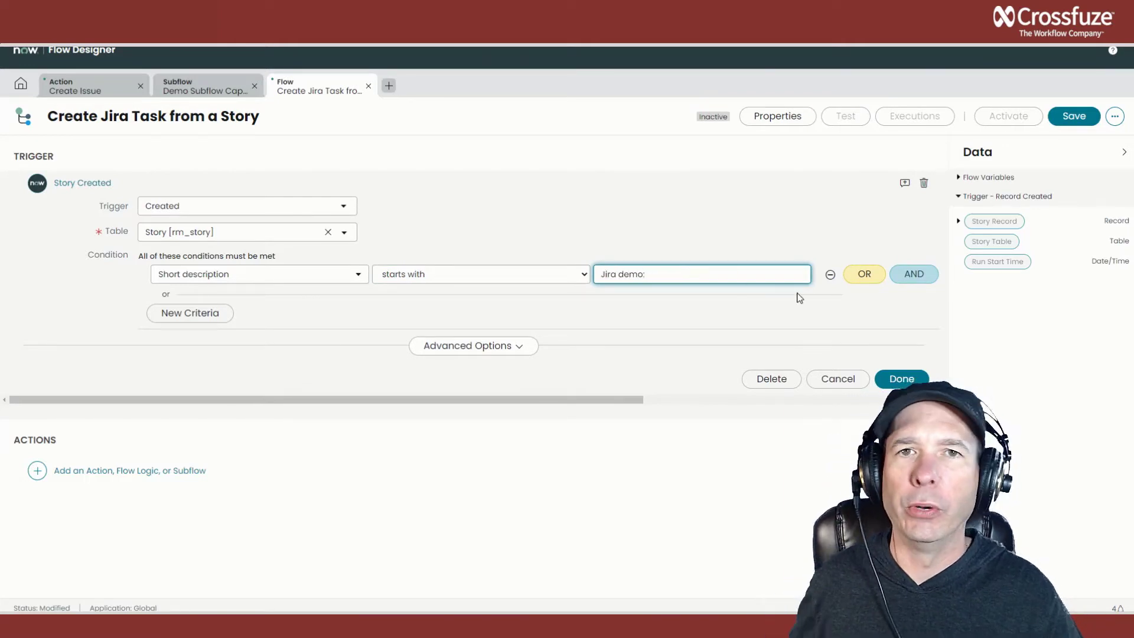
pyautogui.write(':')
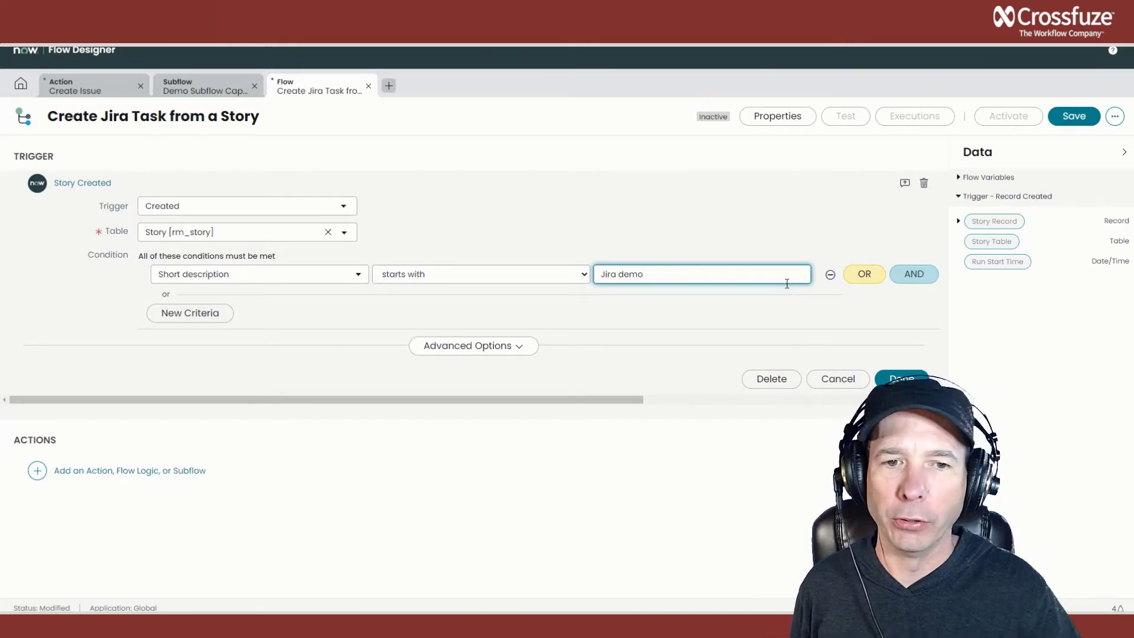
pyautogui.click(895, 378)
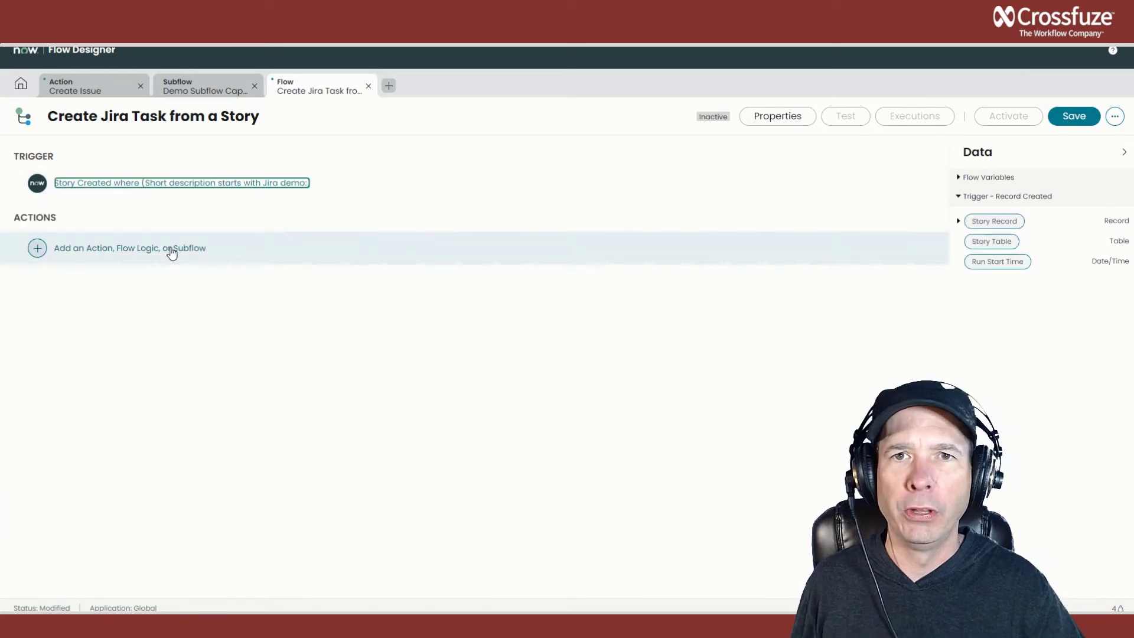
# Add the Demo Subflow Capability subflow as the flow's first action.
pyautogui.click(43, 252)
pyautogui.click(280, 254)
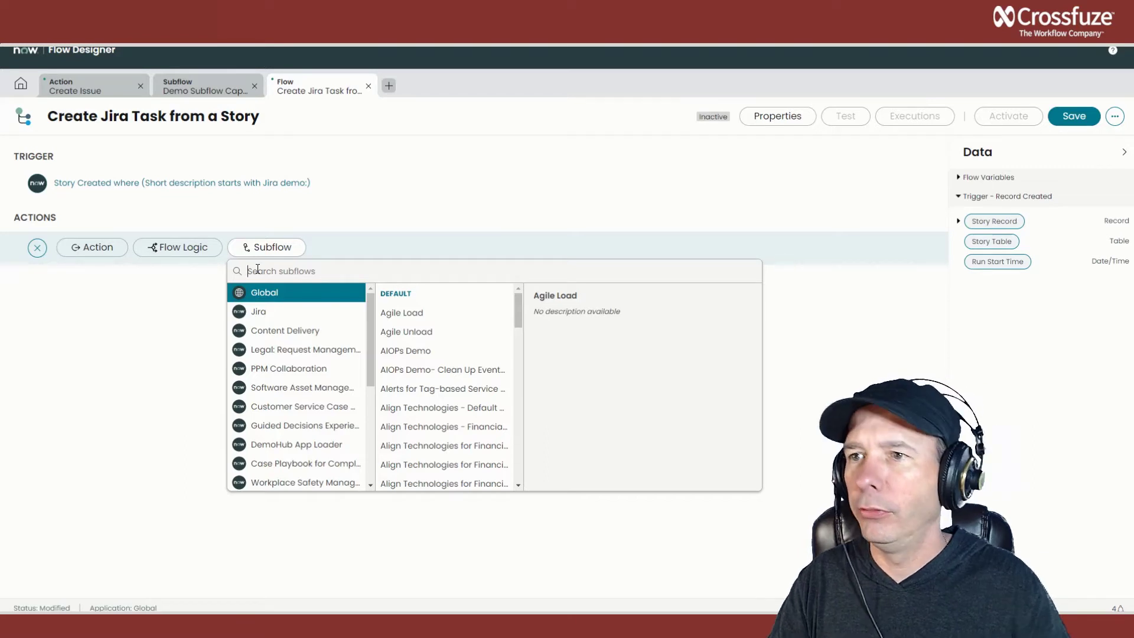
pyautogui.write('demo sub')
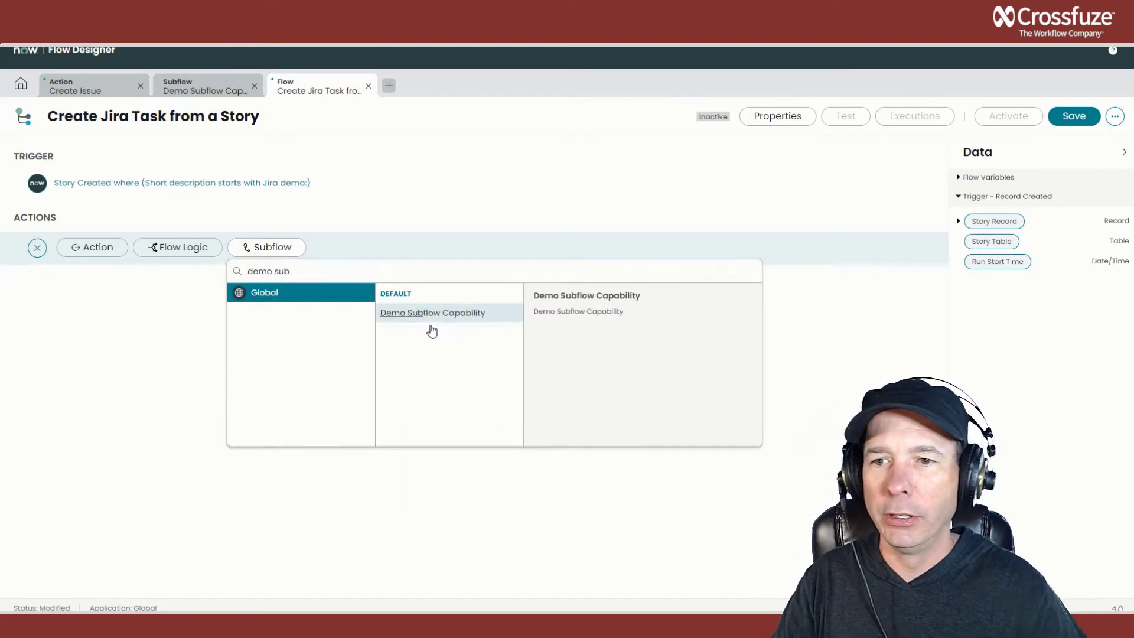
pyautogui.click(448, 313)
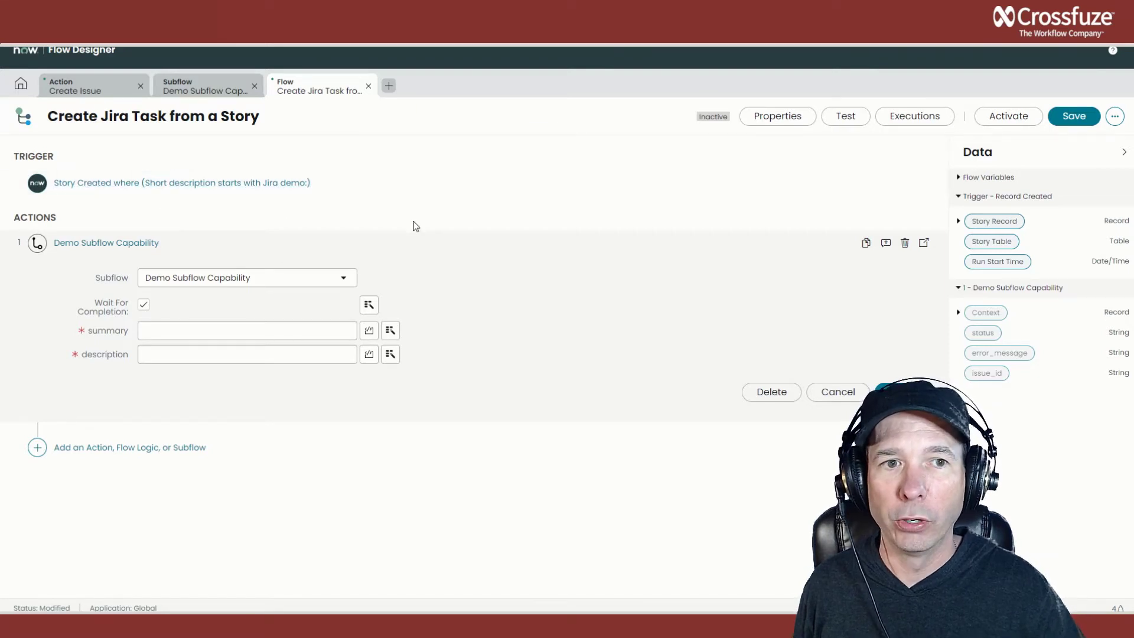
# Map the subflow's summary input to the Short description of the trigger's Story Record.
pyautogui.click(959, 222)
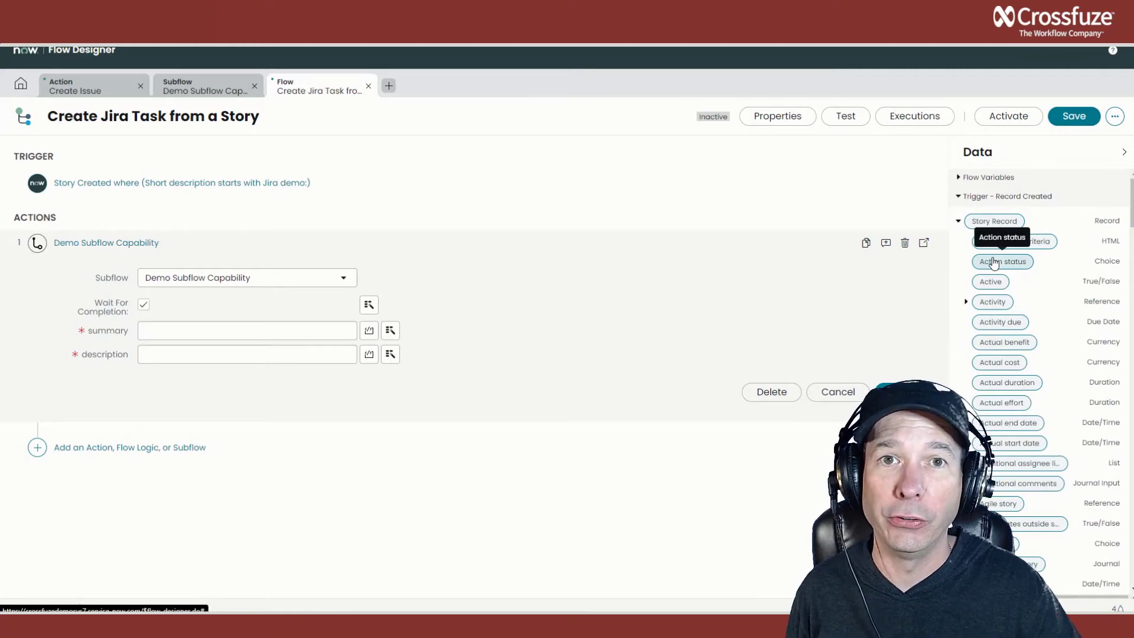
pyautogui.scroll(-10, 996, 278)
pyautogui.scroll(-10, 996, 284)
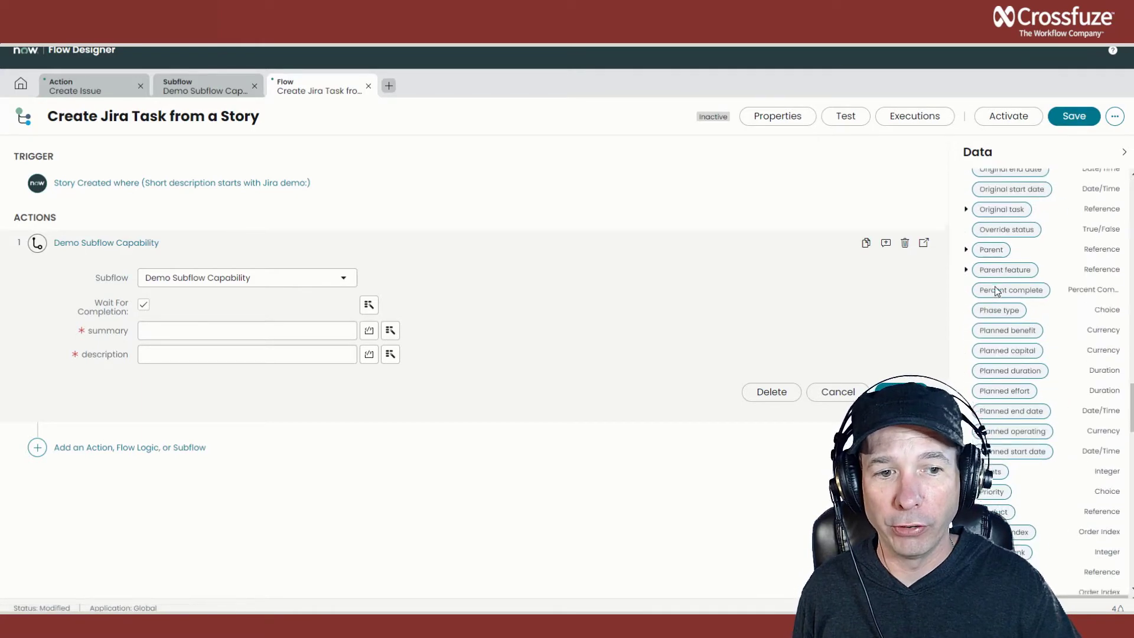
pyautogui.scroll(-5, 1015, 242)
pyautogui.scroll(1, 1016, 242)
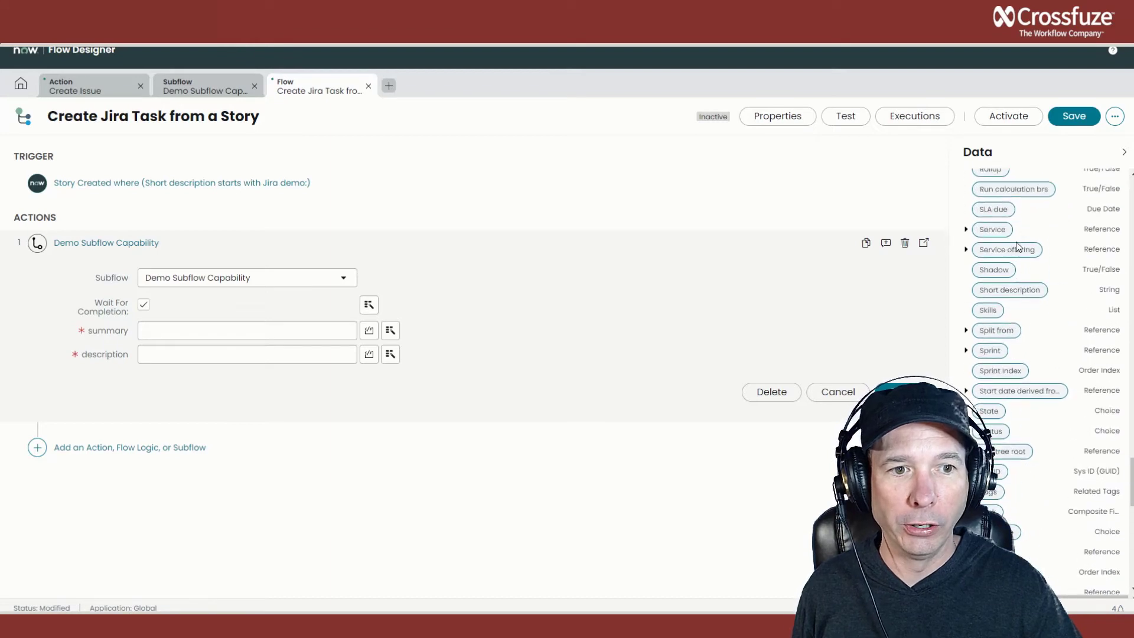
pyautogui.moveTo(1010, 290); pyautogui.dragTo(207, 334)
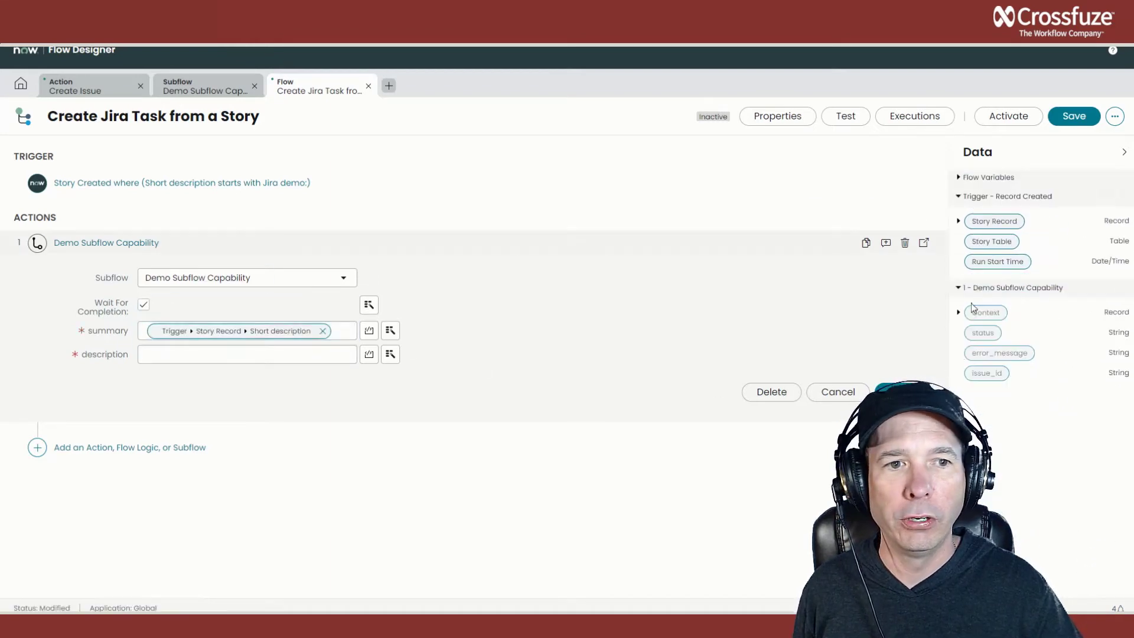
# Map the subflow's description input to the Description of the trigger's Story Record and finish the subflow step.
pyautogui.click(959, 222)
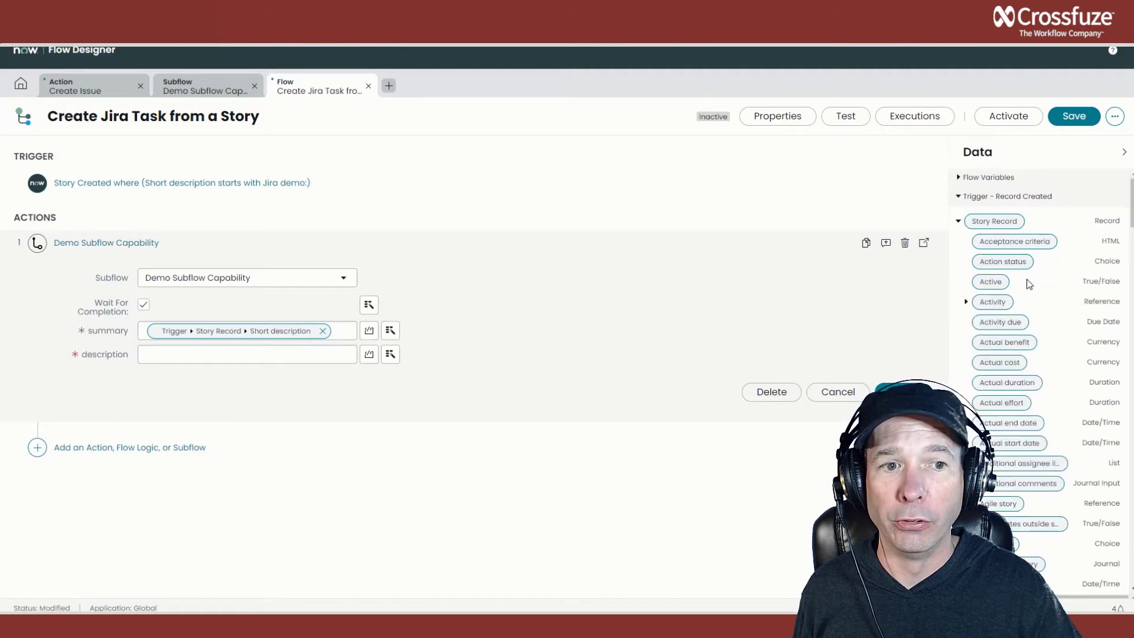
pyautogui.scroll(-10, 1029, 283)
pyautogui.scroll(-3, 1033, 294)
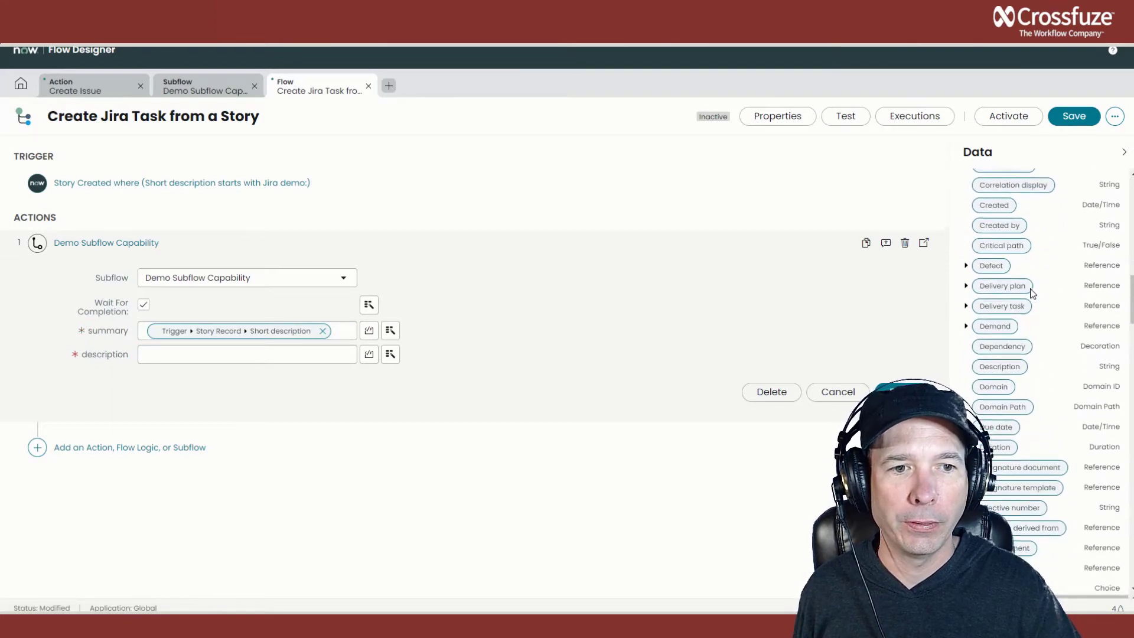
pyautogui.moveTo(999, 260); pyautogui.dragTo(256, 357)
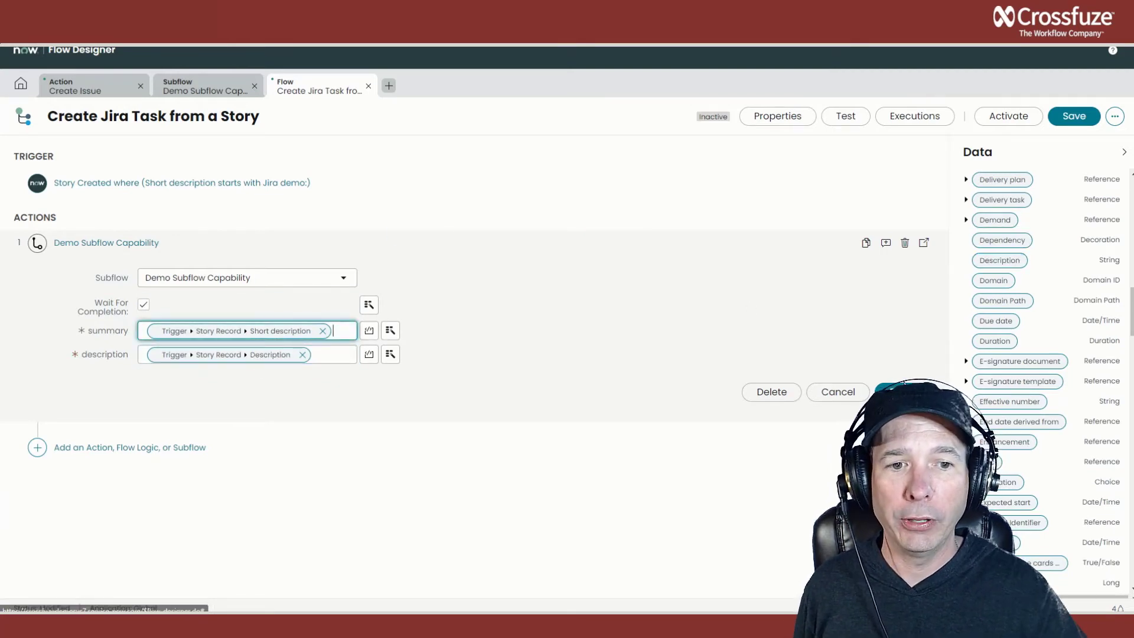
pyautogui.click(902, 392)
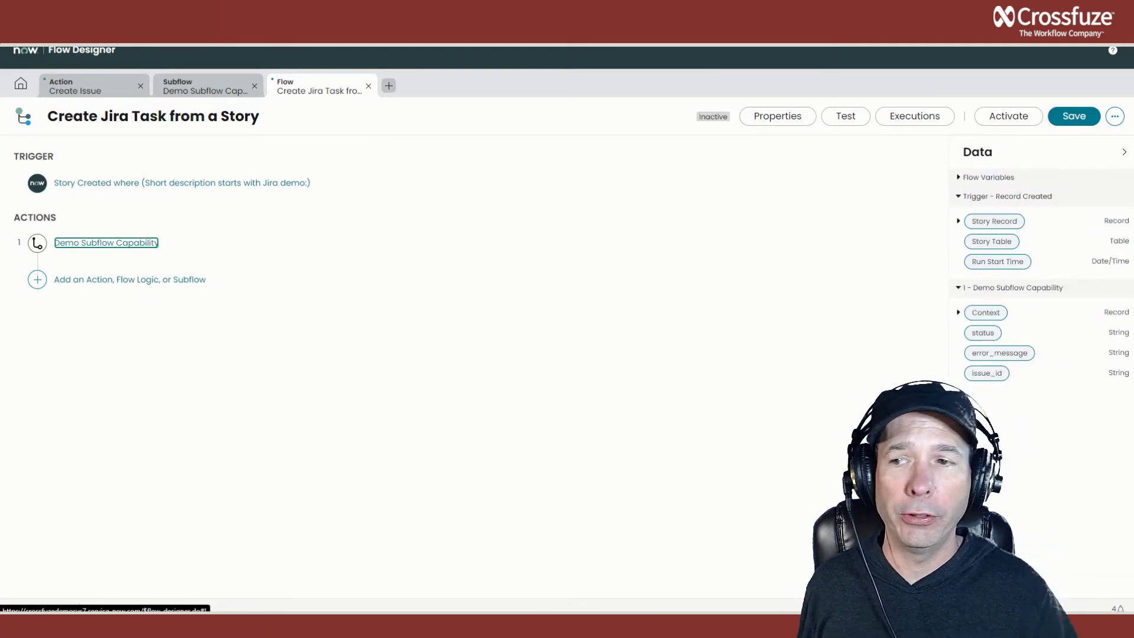
# Add an Update Record action as the flow's second step and target the trigger's Story Record.
pyautogui.click(37, 279)
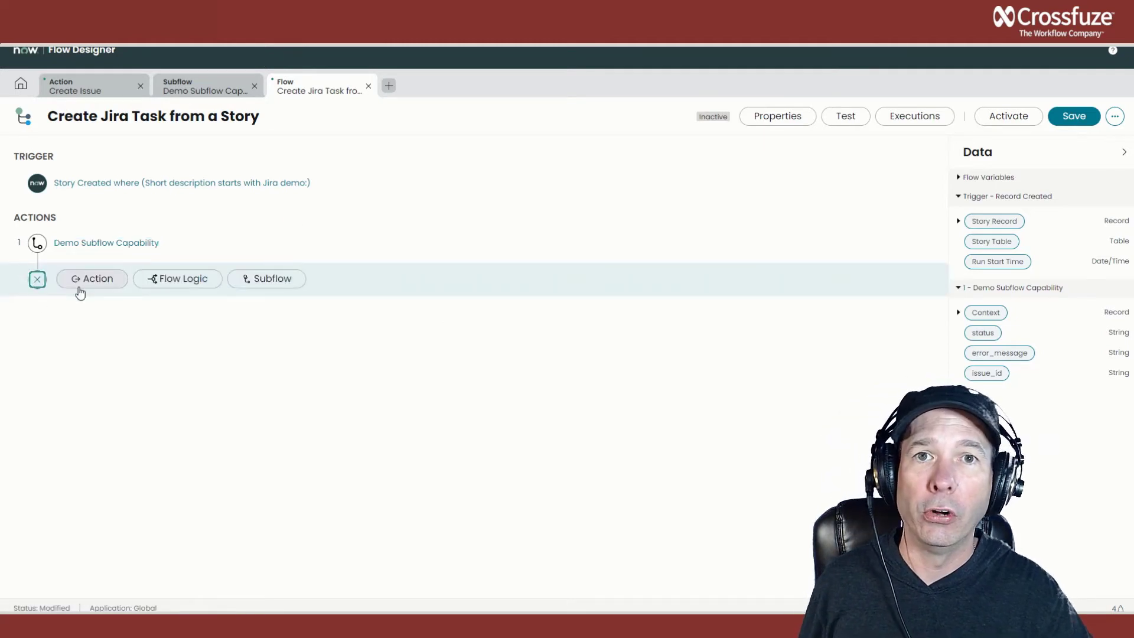
pyautogui.click(80, 292)
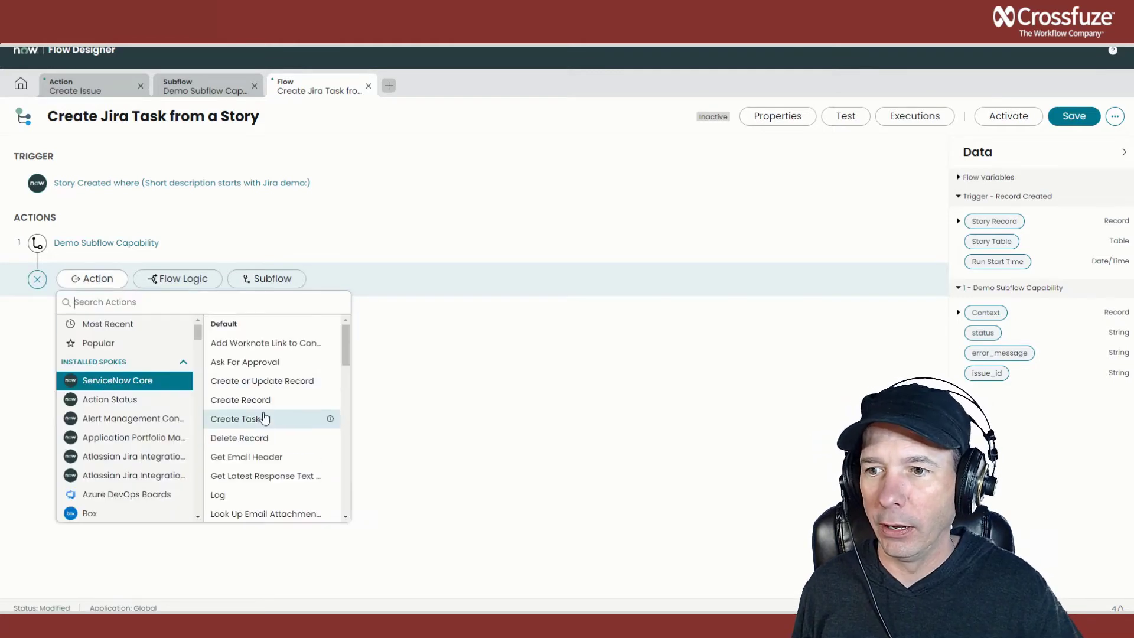
pyautogui.scroll(-3, 268, 405)
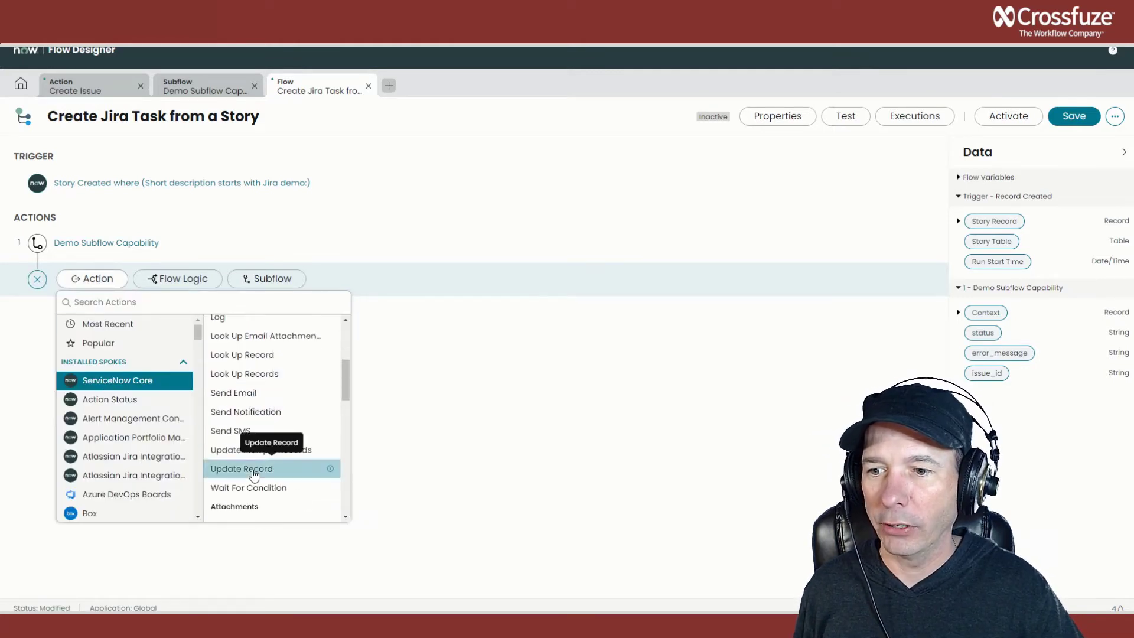
pyautogui.click(254, 469)
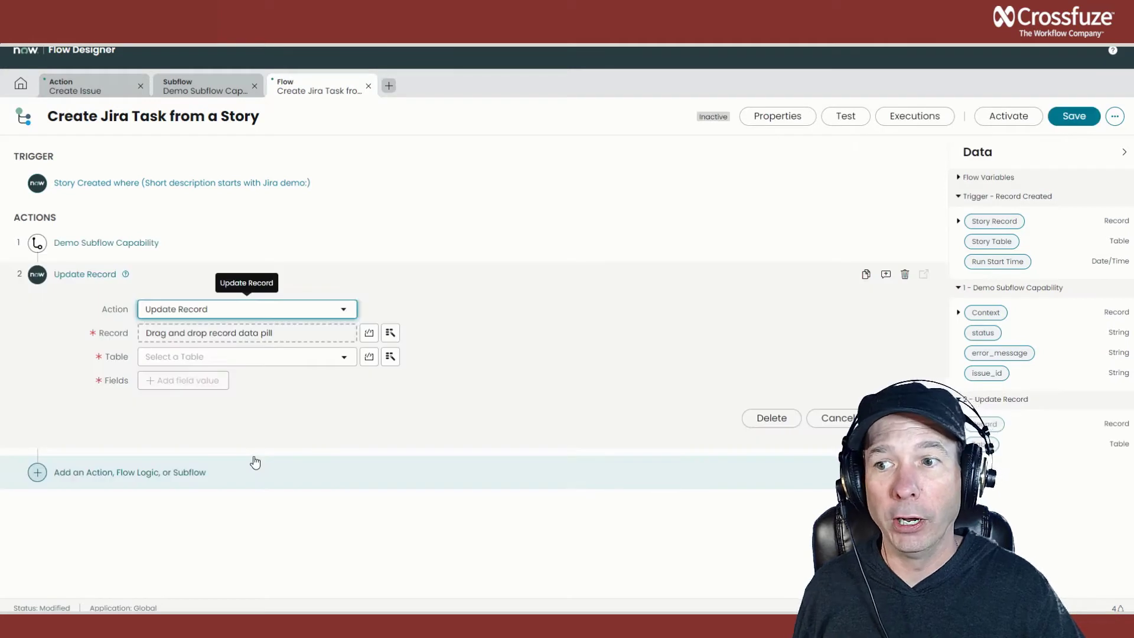
pyautogui.moveTo(1000, 223); pyautogui.dragTo(248, 336)
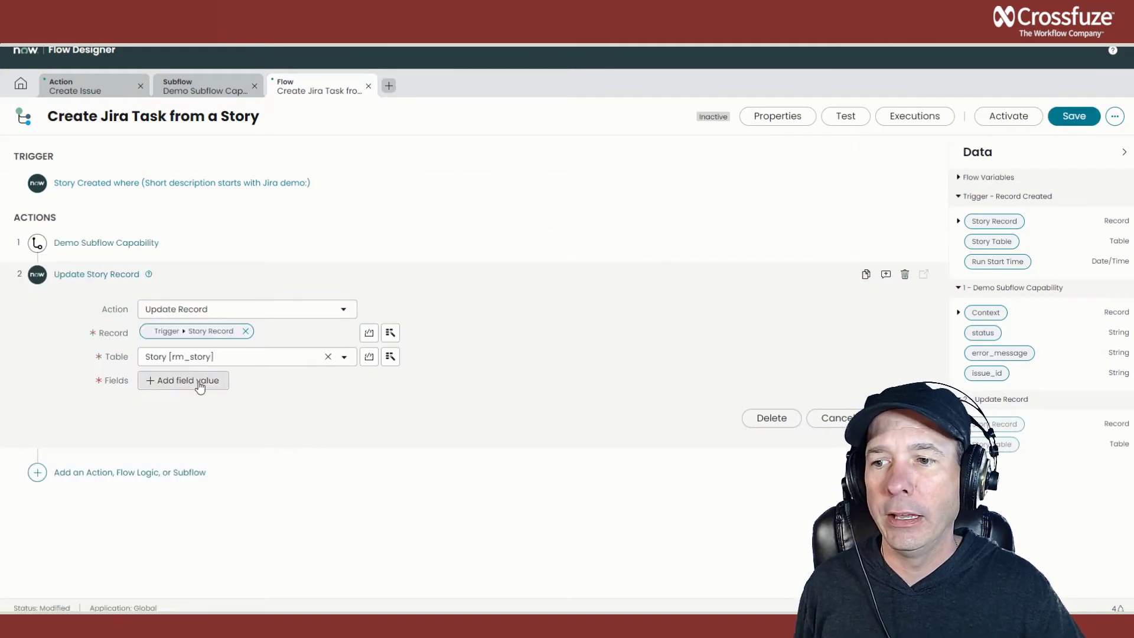
# Add the Correlation ID field to the record update and map it to the subflow's issue_id output.
pyautogui.click(201, 382)
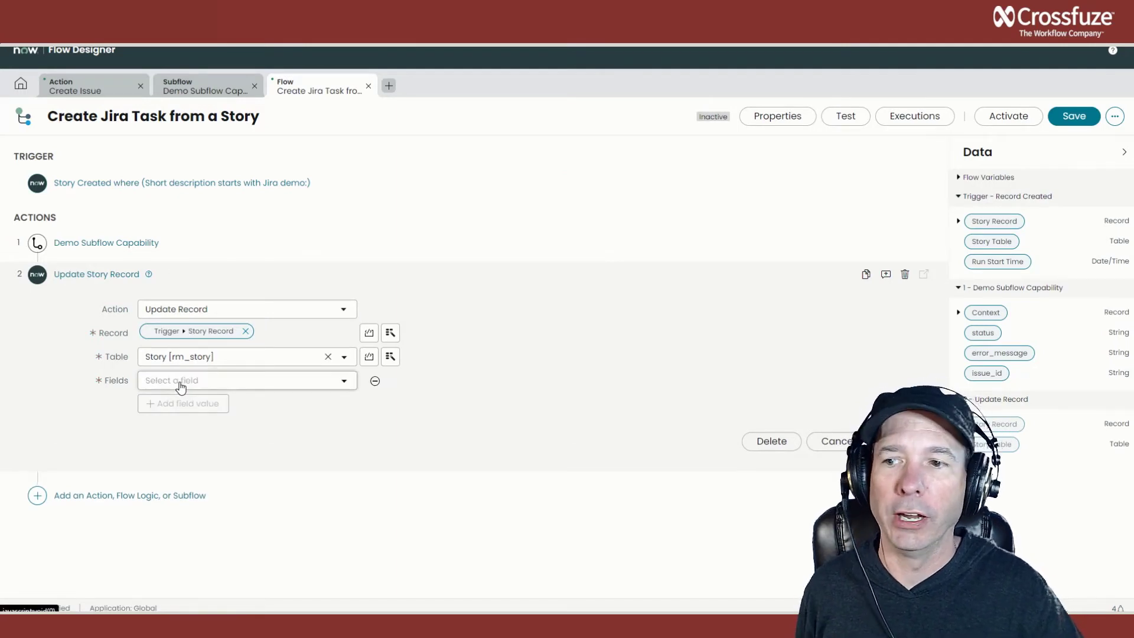
pyautogui.click(189, 383)
pyautogui.write('correl')
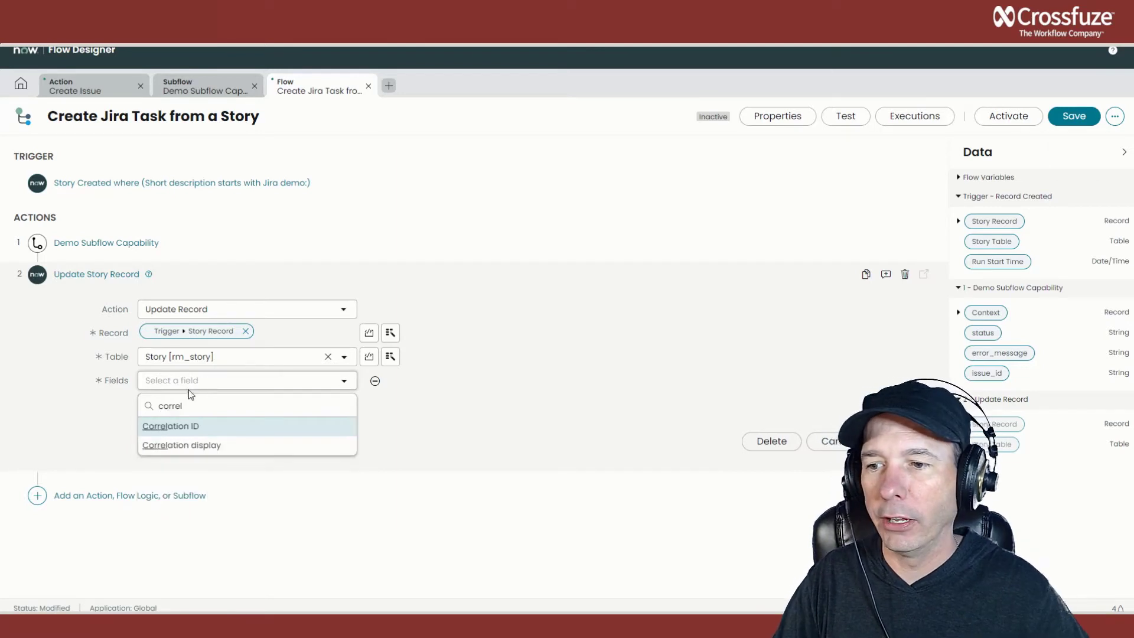
pyautogui.click(180, 427)
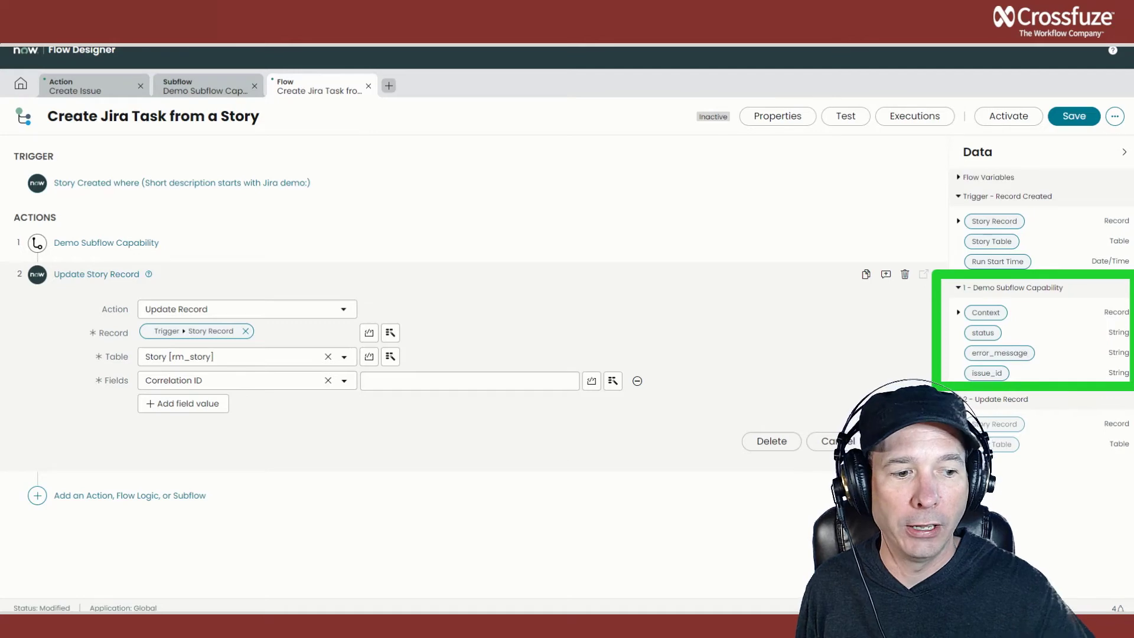
pyautogui.moveTo(1001, 378); pyautogui.dragTo(420, 387)
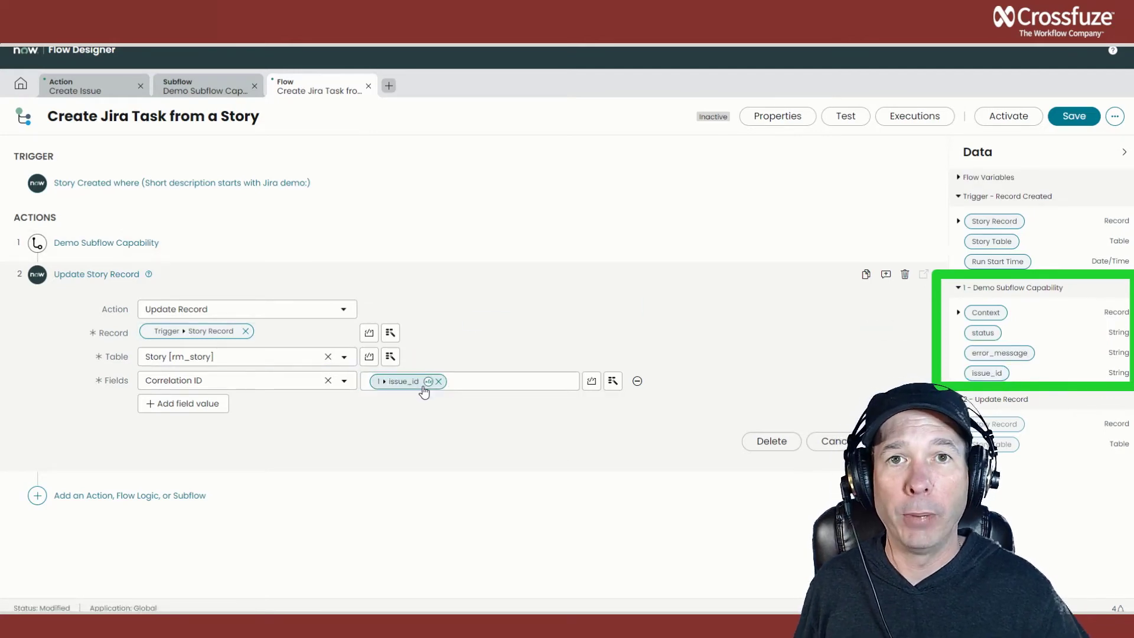
# Add the Correlation display field with the value "Jira" and finish the record update action.
pyautogui.click(157, 407)
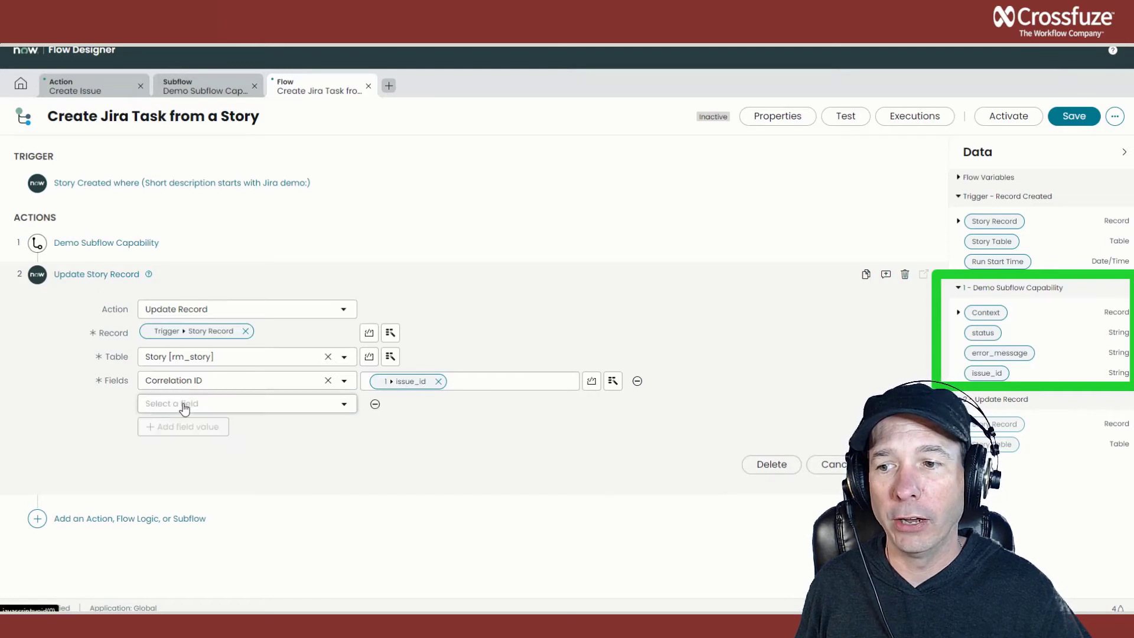
pyautogui.click(185, 406)
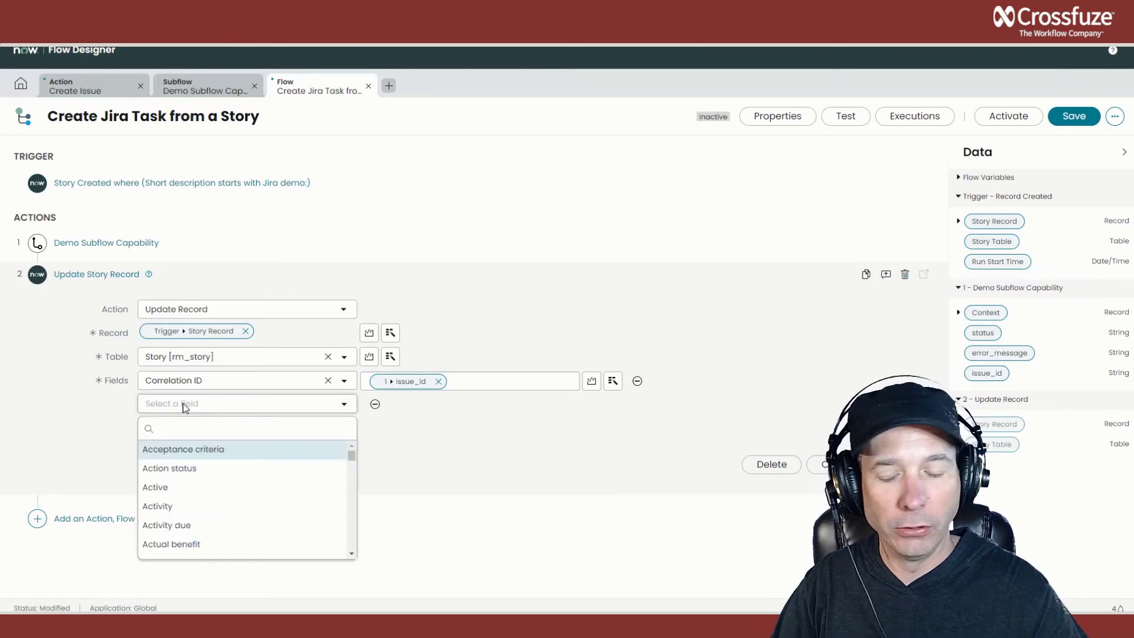
pyautogui.write('correl')
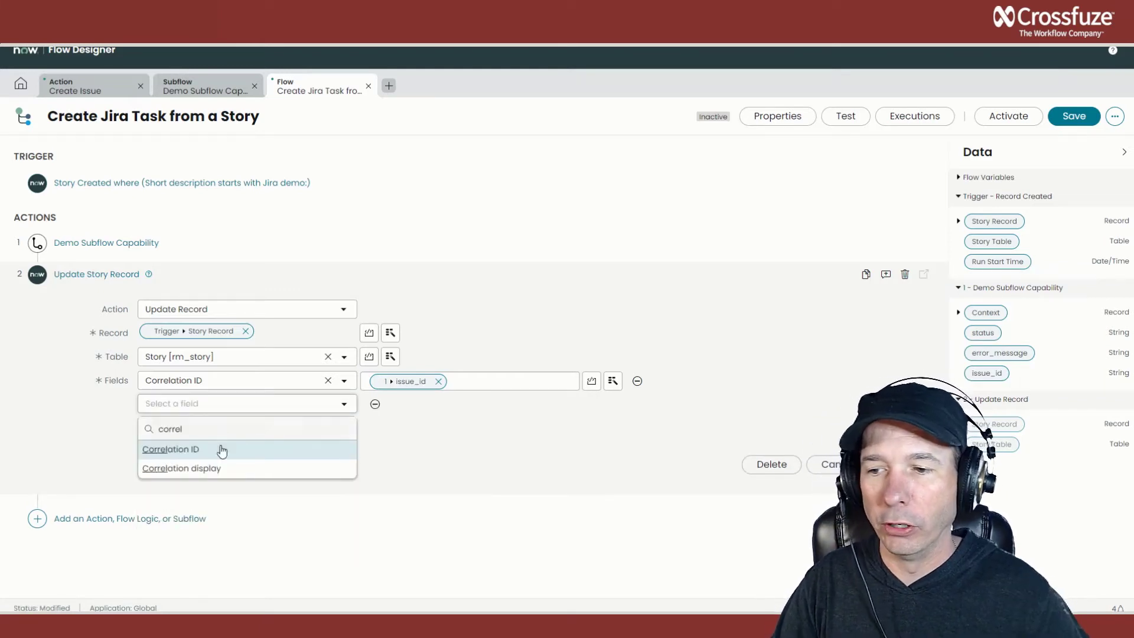
pyautogui.click(210, 468)
pyautogui.click(424, 405)
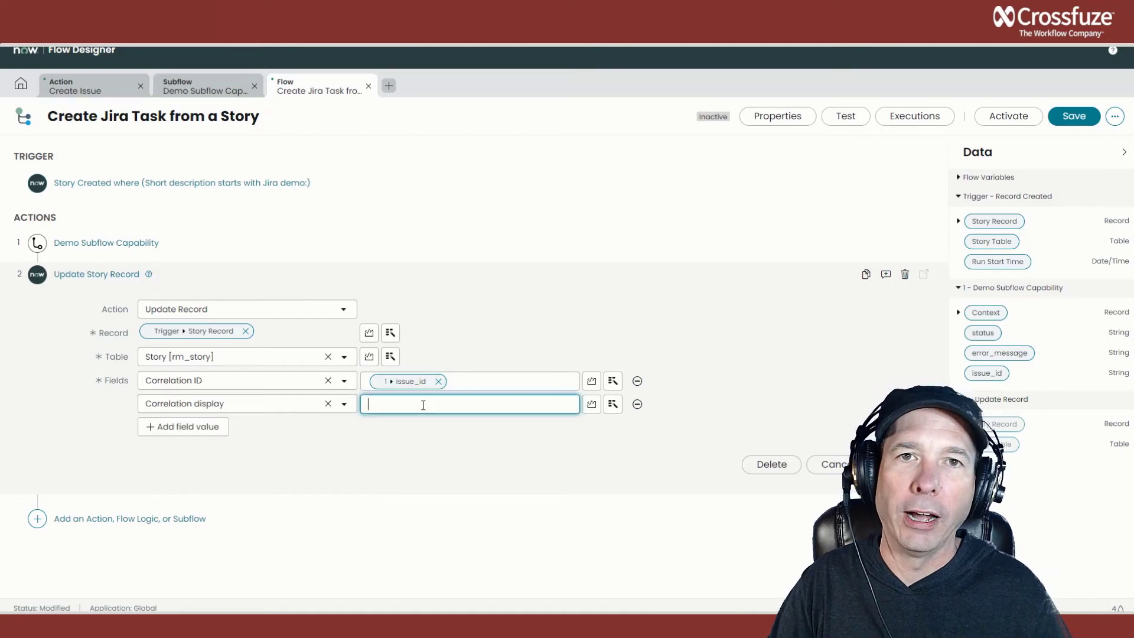
pyautogui.write('Jira')
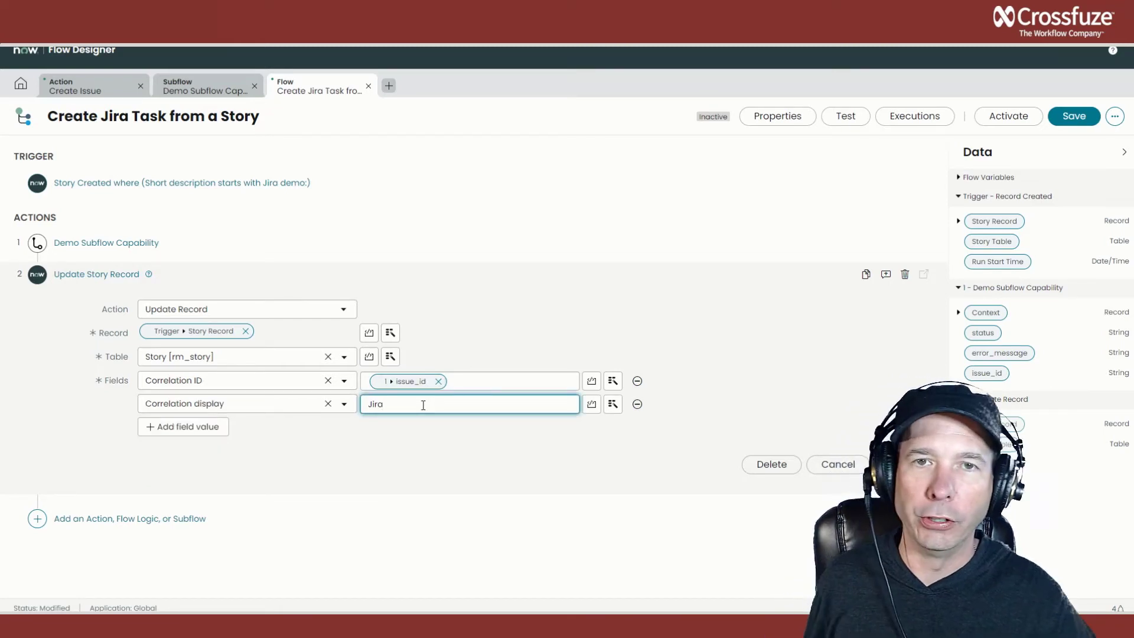
pyautogui.click(335, 438)
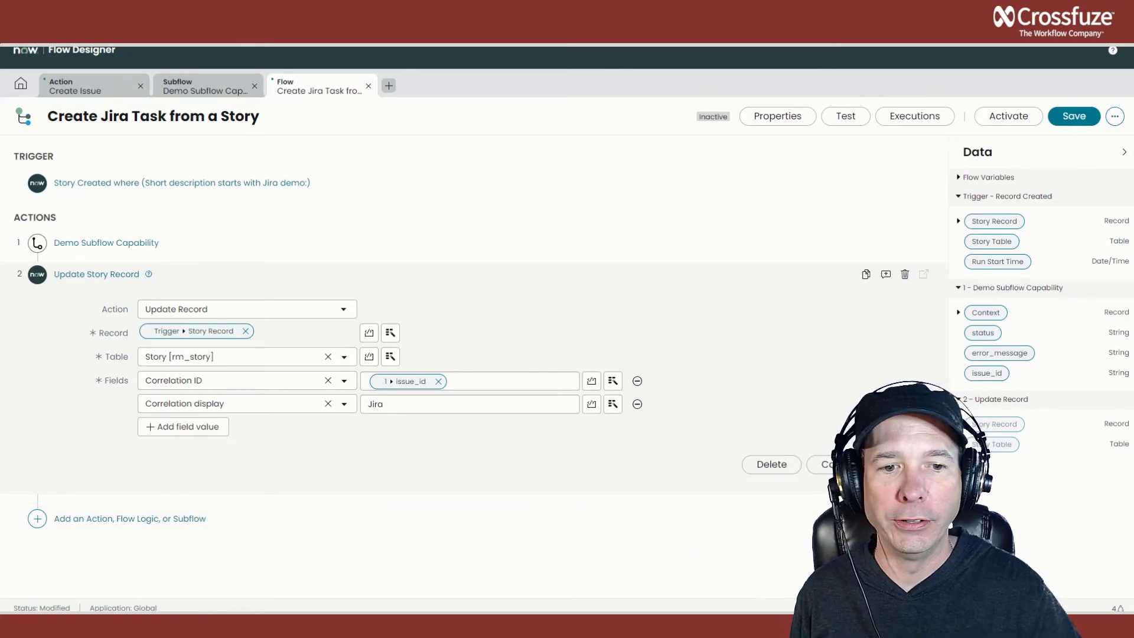
pyautogui.click(900, 464)
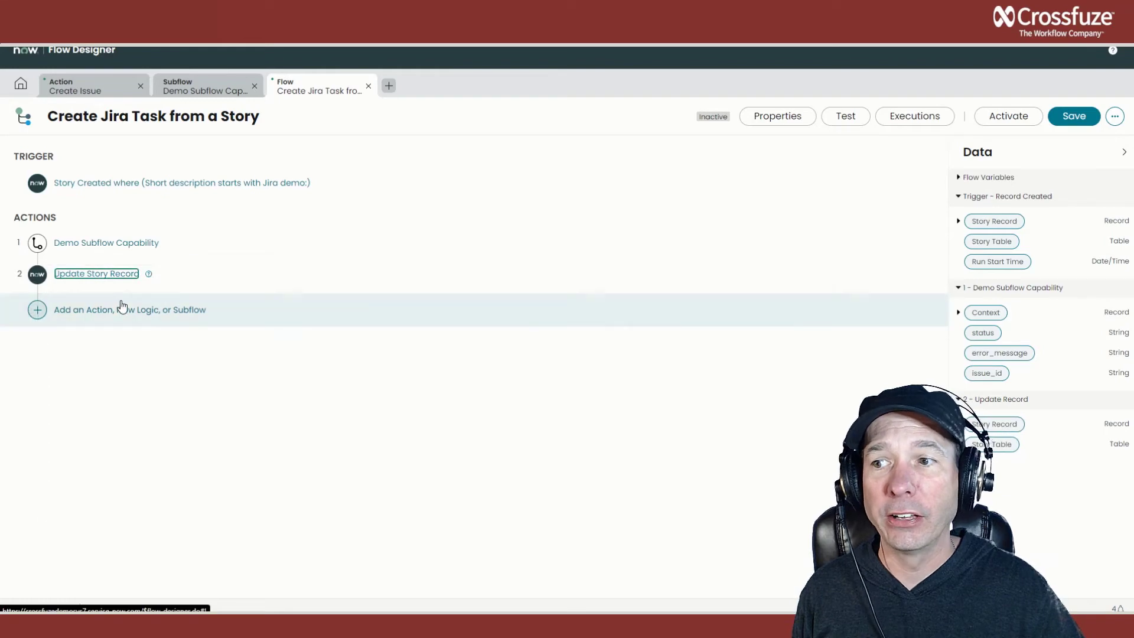
# Add the Add Worknote action as the third step and map its task to the trigger's Story Record.
pyautogui.click(32, 311)
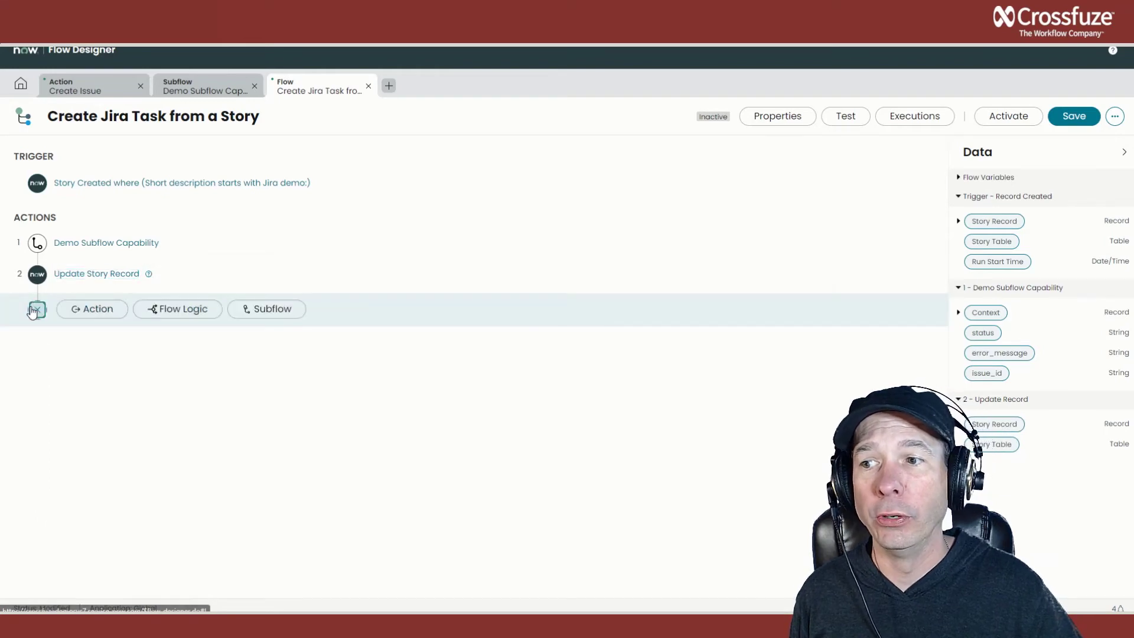
pyautogui.click(88, 316)
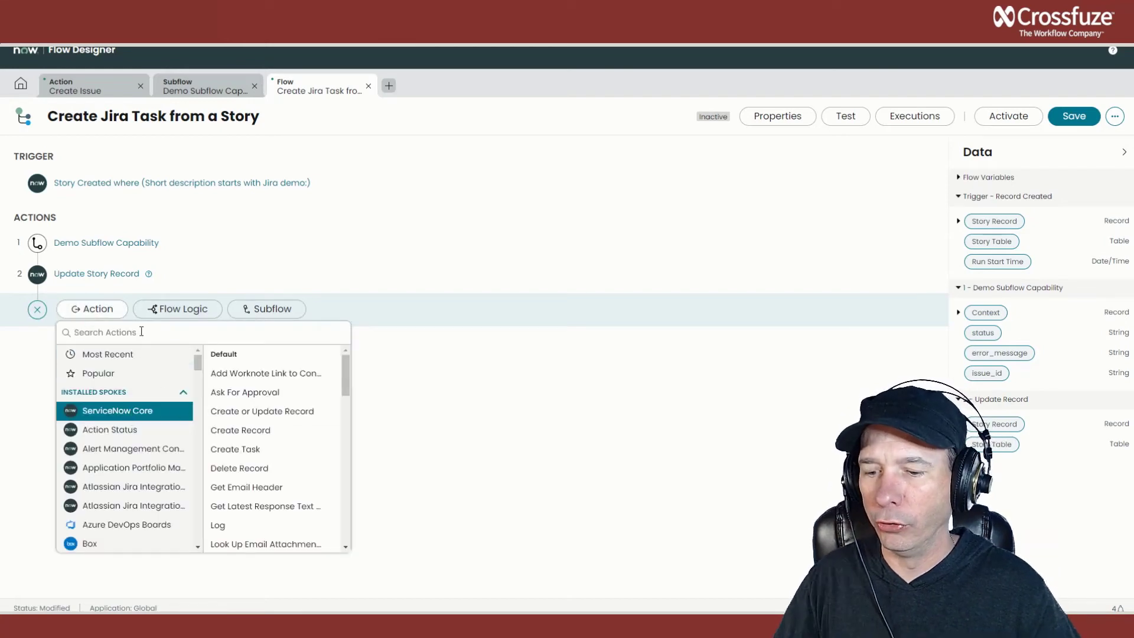
pyautogui.write('comment')
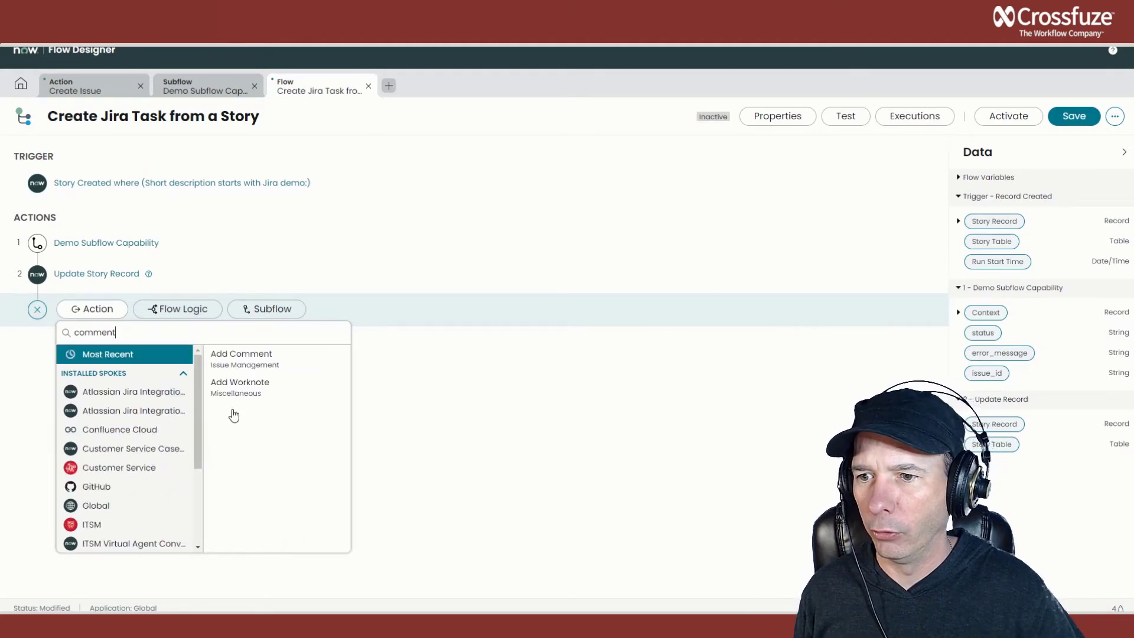
pyautogui.click(234, 390)
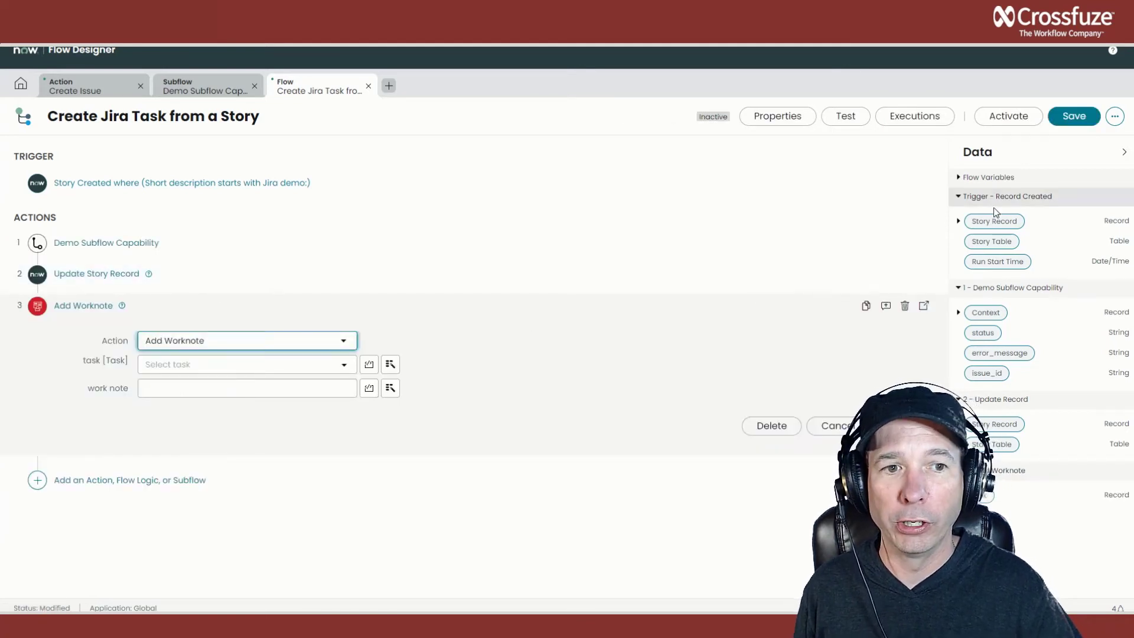
pyautogui.moveTo(995, 223); pyautogui.dragTo(211, 369)
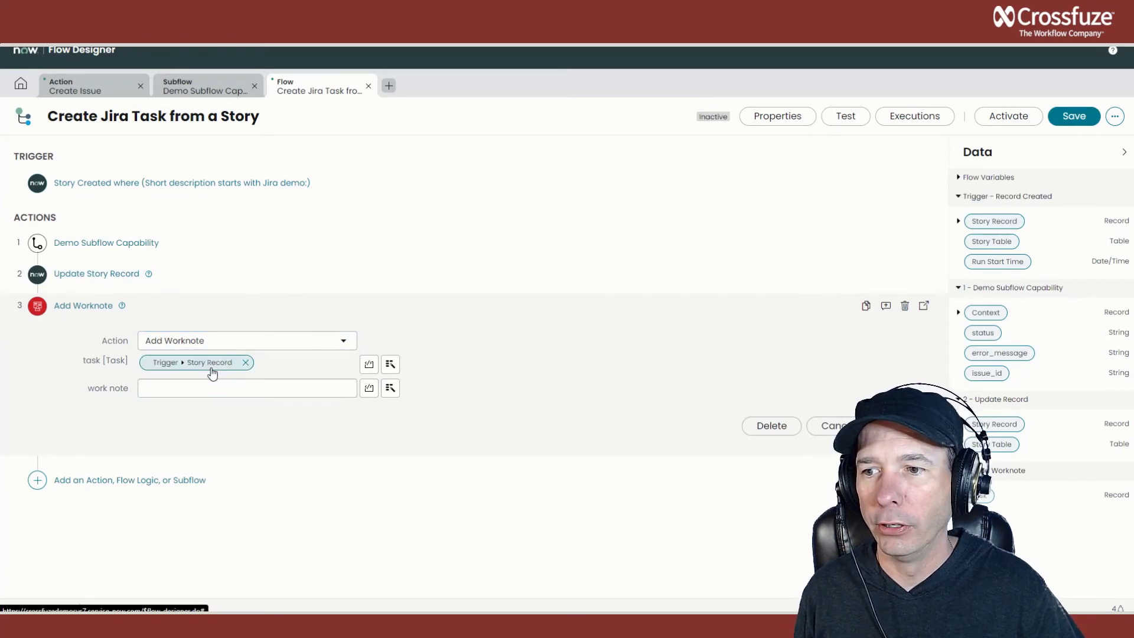
# Set the work note to "Task [issue_id] has been created in Jira." using the subflow's issue_id output, and save the flow.
pyautogui.click(284, 392)
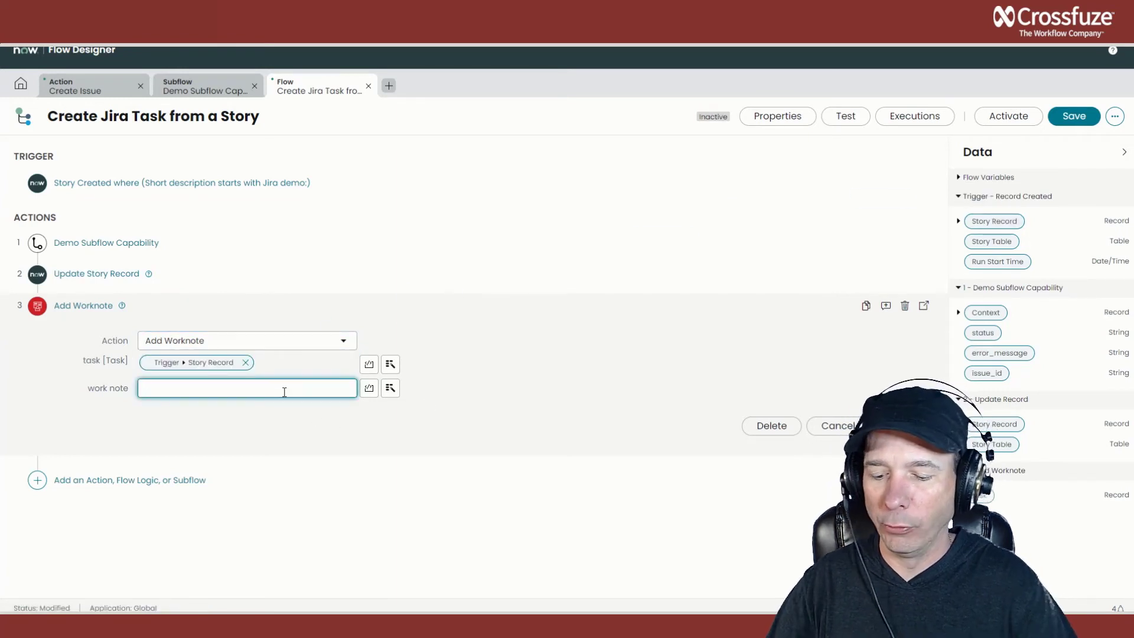
pyautogui.write('Task')
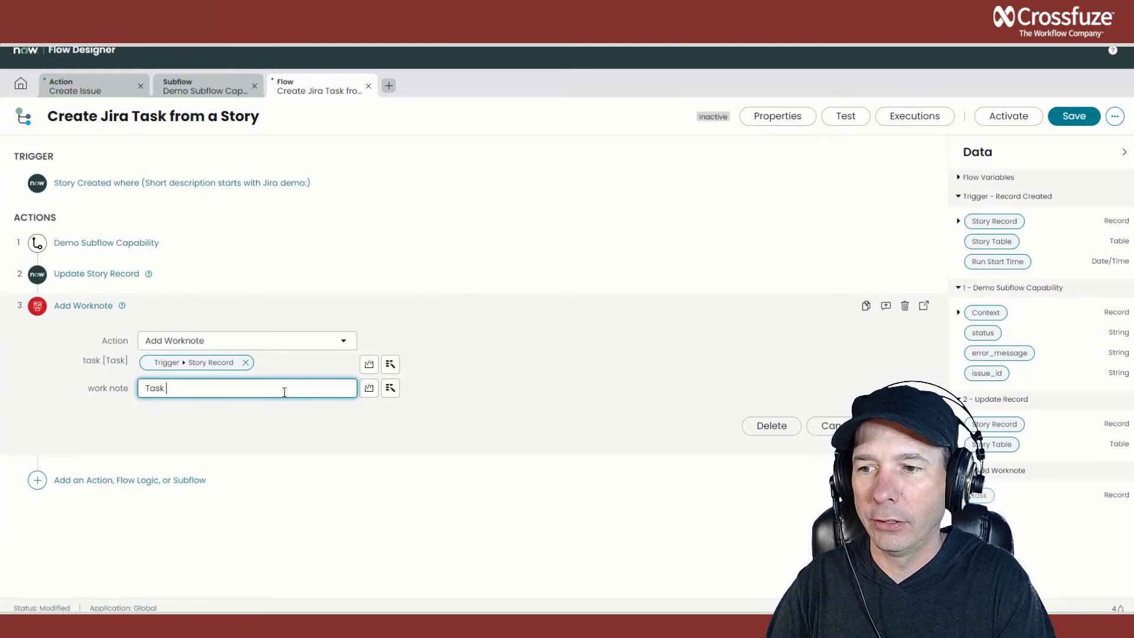
pyautogui.moveTo(985, 373); pyautogui.dragTo(207, 399)
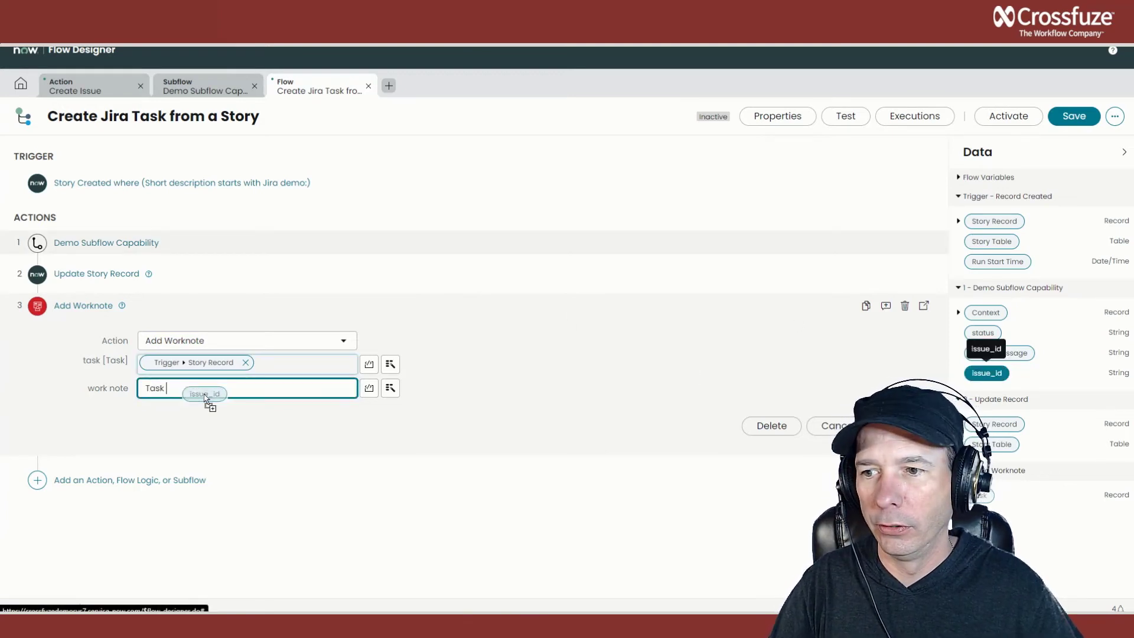
pyautogui.click(282, 385)
pyautogui.write('has been c')
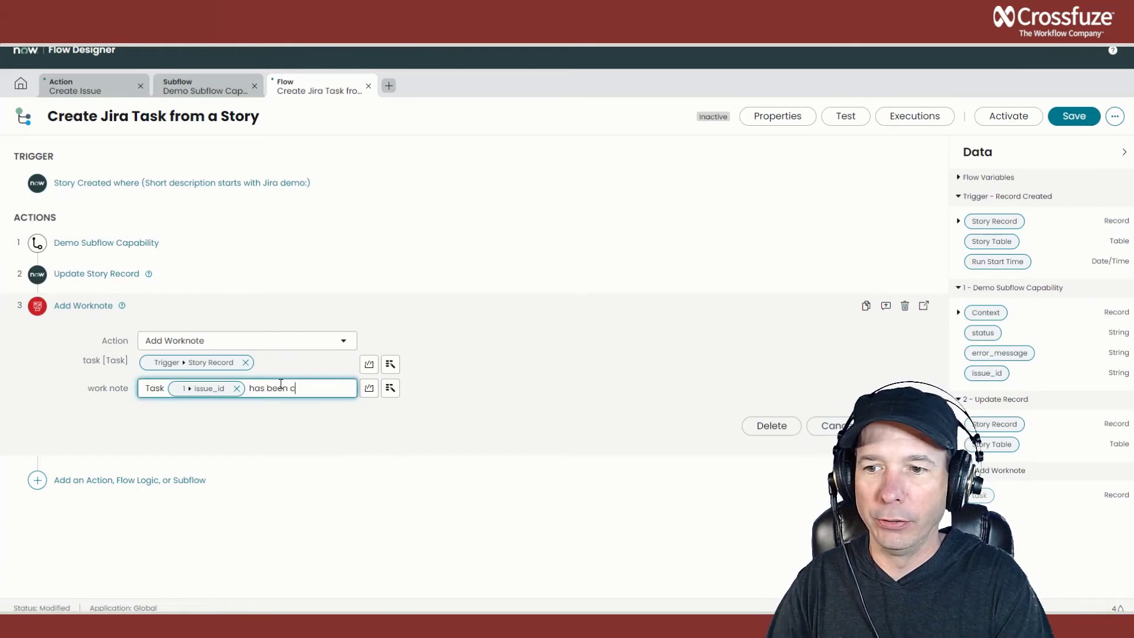
pyautogui.write('reated in Jira')
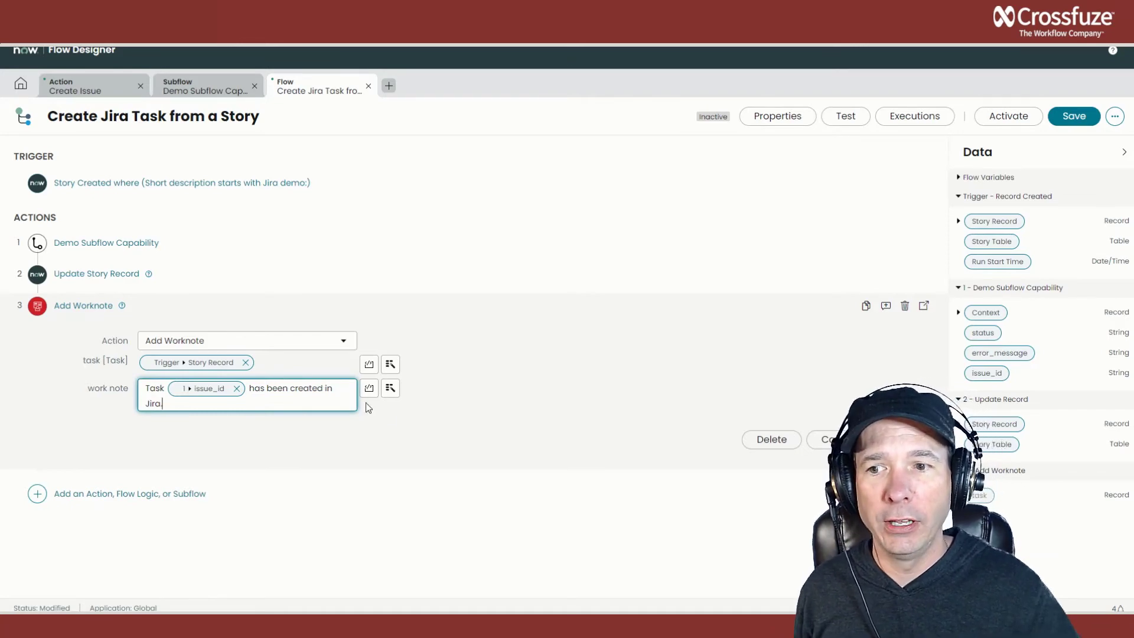
pyautogui.click(84, 305)
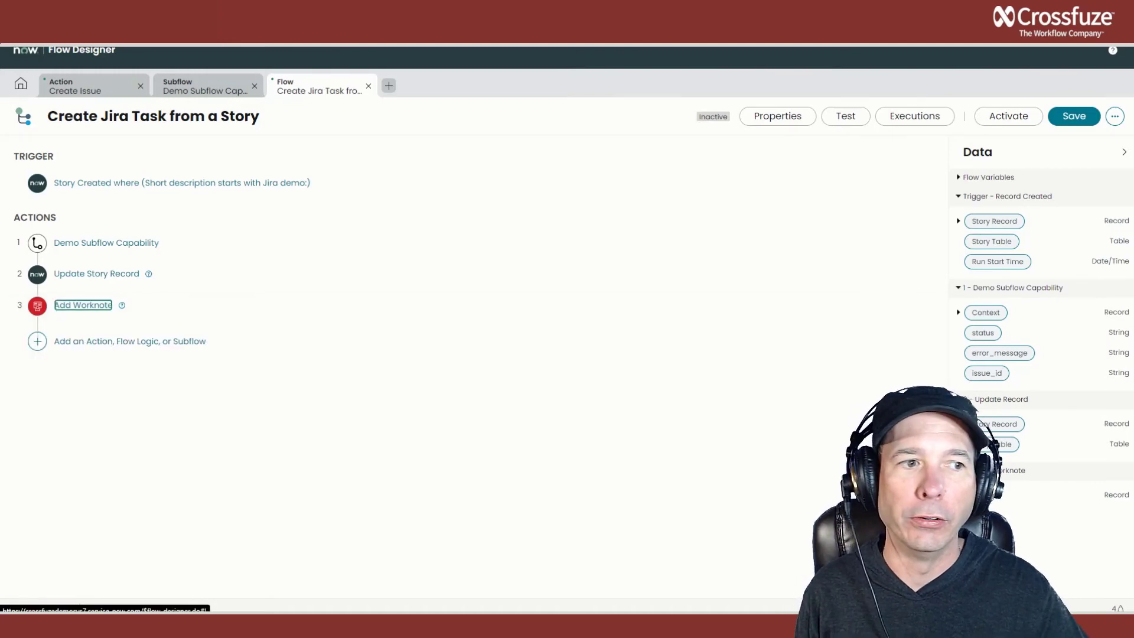
pyautogui.click(1077, 121)
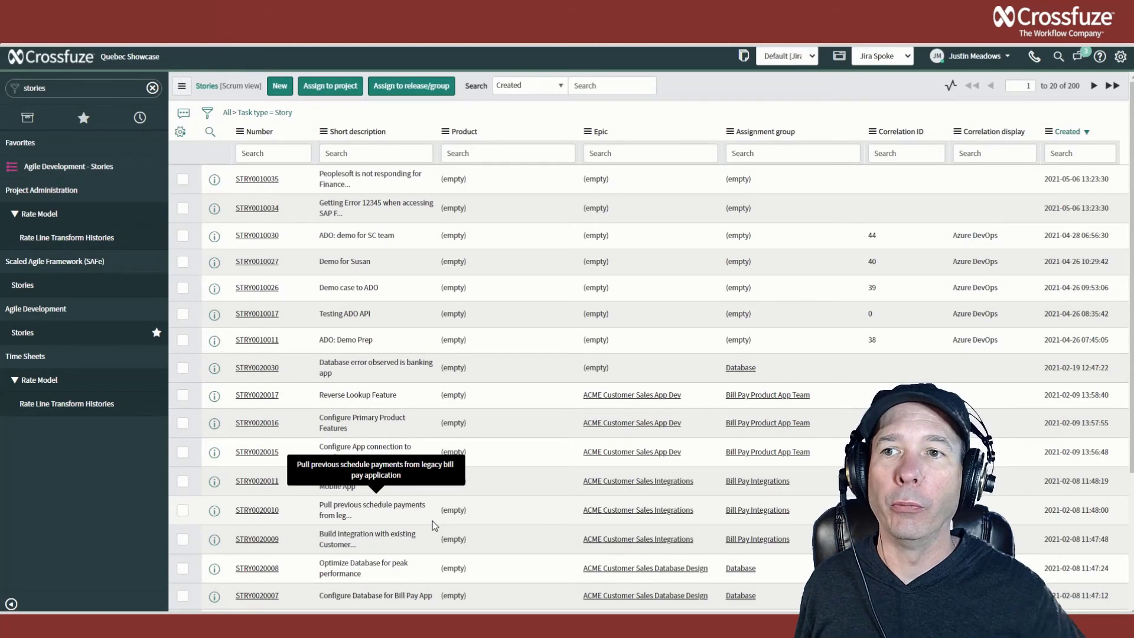
# From the Stories list, start a new story with the short description Jira demo: Roosevelt's "The Man in the Arena".
pyautogui.click(285, 92)
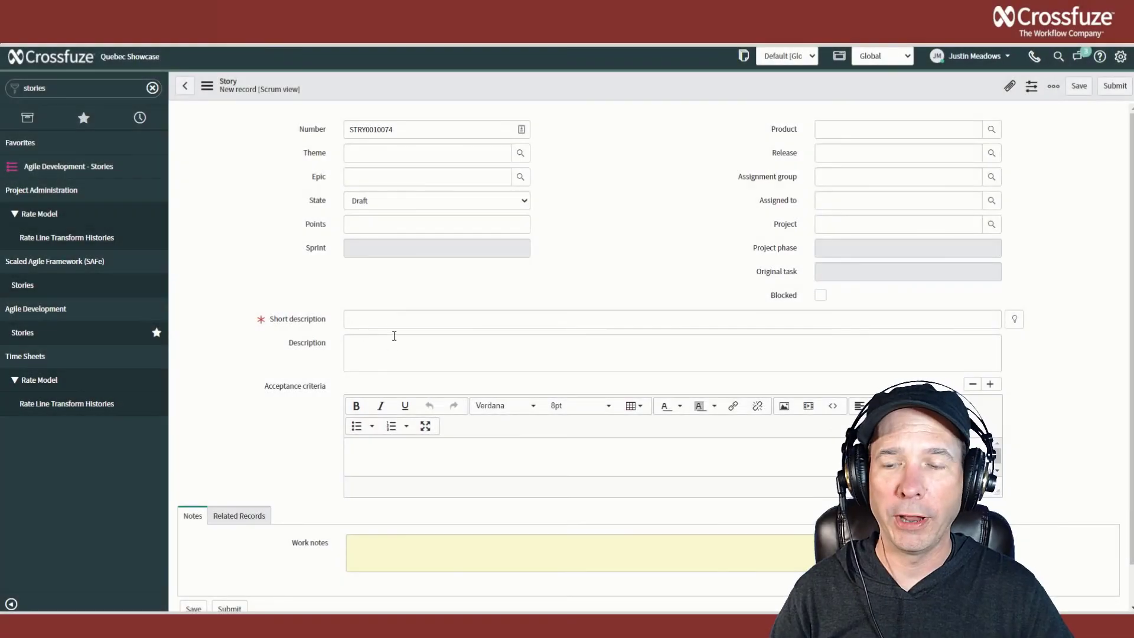
pyautogui.click(390, 320)
pyautogui.write('Jira demo:')
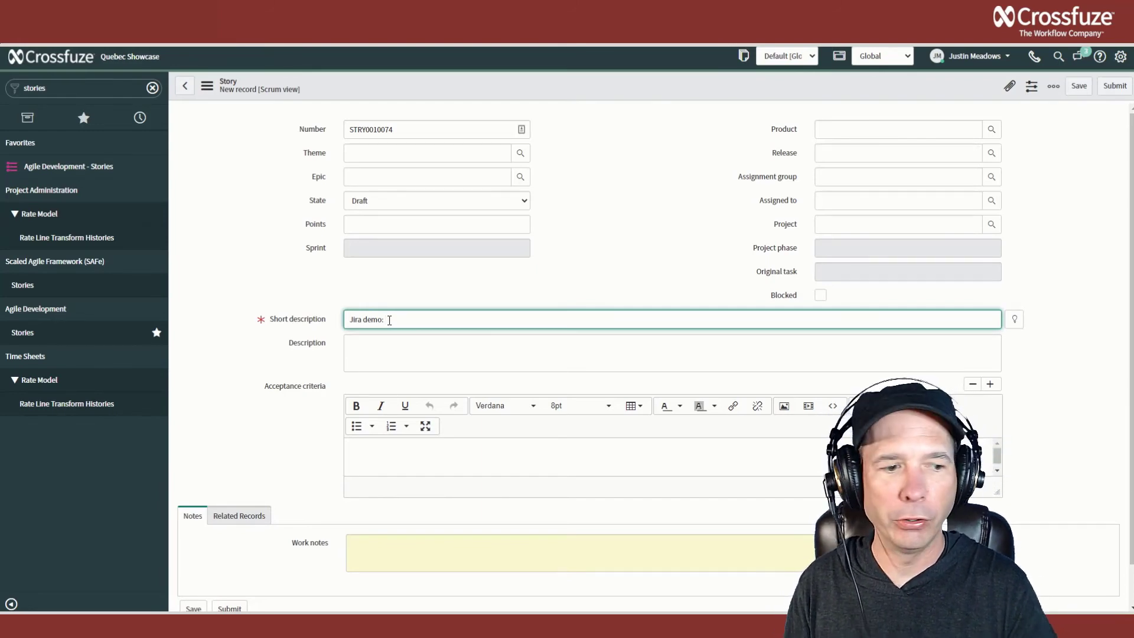
pyautogui.write('Roosevelt\'s "The Man in the Arena"')
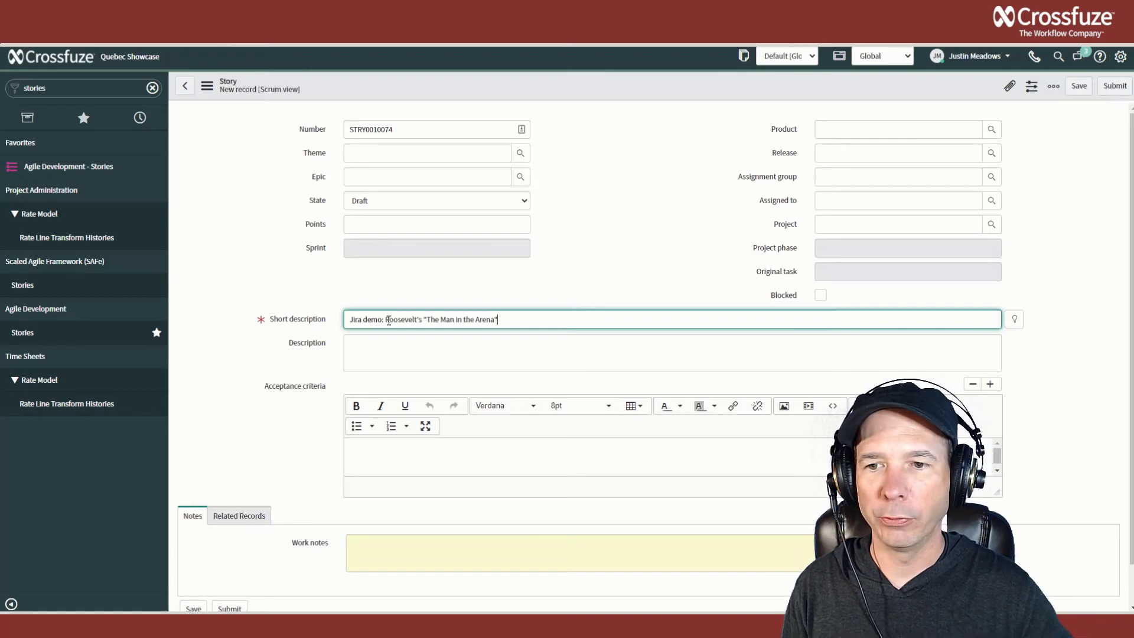
# Fill the story's description with the passage beginning "It is not the critic who counts" and save the story.
pyautogui.click(389, 350)
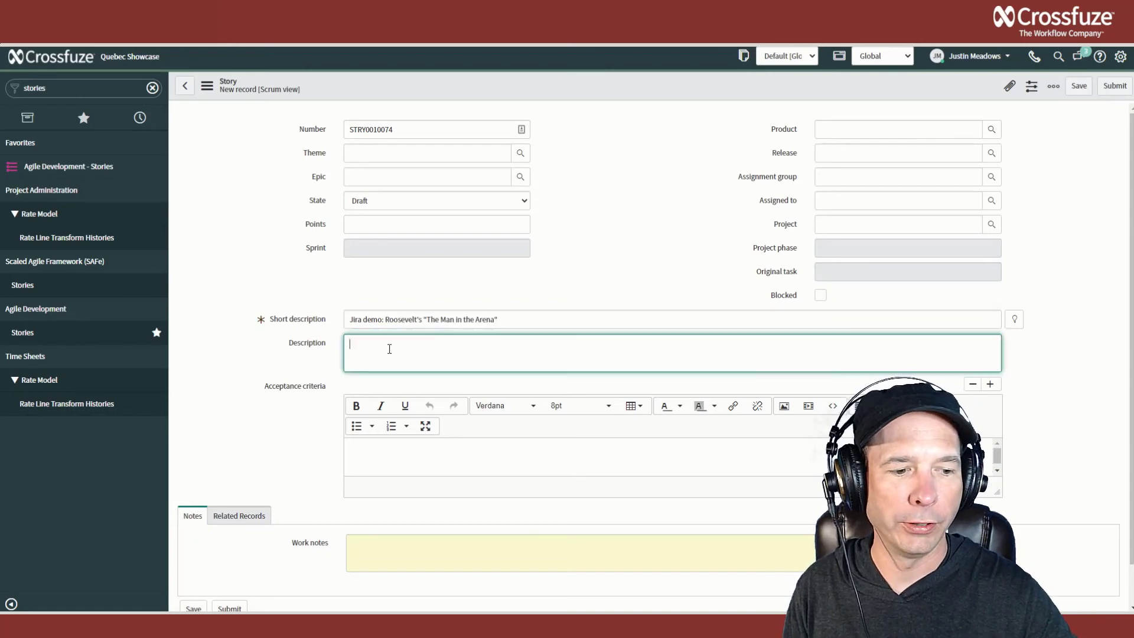
pyautogui.write('It is not the critic who counts; not the man who points out how the strong man stumbles, or where the doer of deeds could have done them better. The credit belongs to the man who is actually in the arena, whose face is marred by dust and sweat and blood; who strives valiantly; who errs, who comes short again and again, because there is no effort without error and shortcoming; but who does actually strive to do the deeds; who knows great enthusiasms, the great devotions; who spends himself in a w')
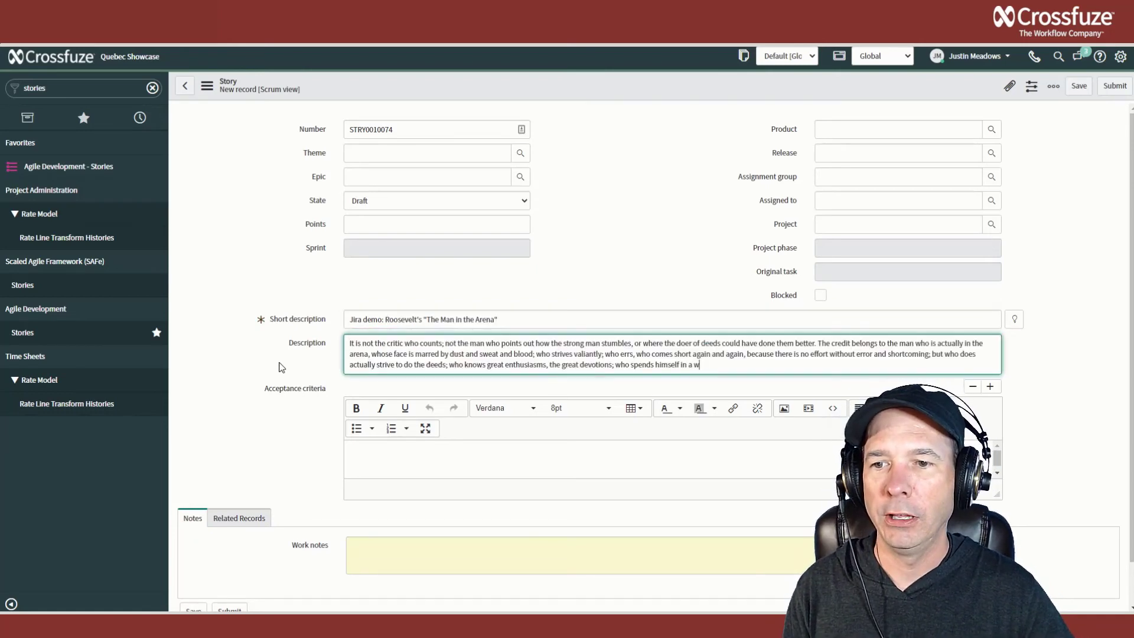
pyautogui.rightClick(620, 81)
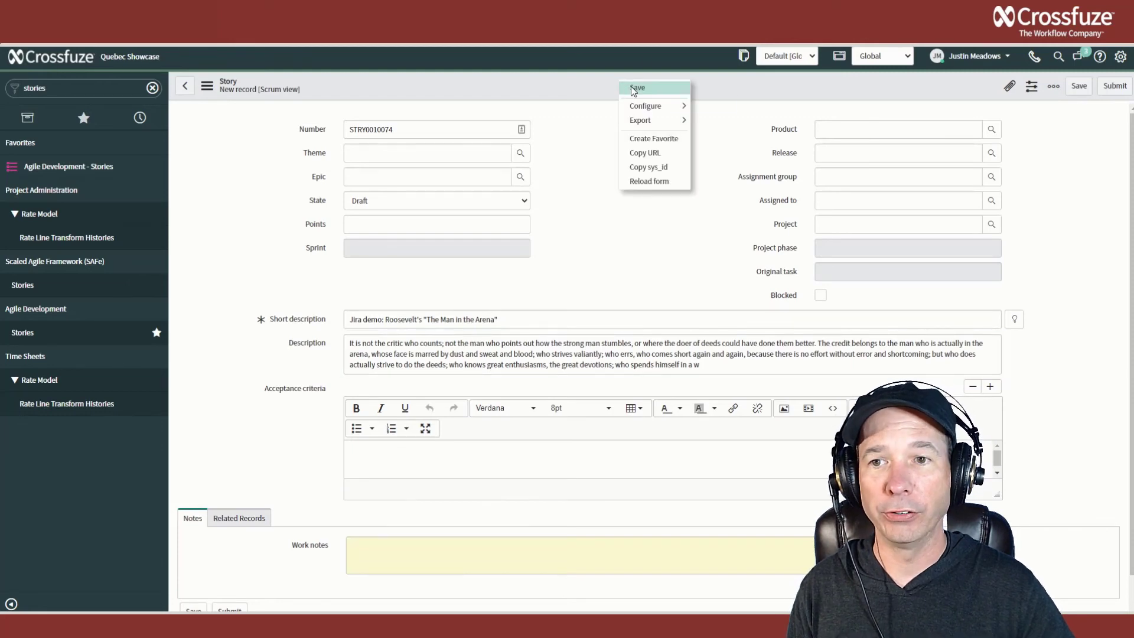
pyautogui.click(635, 88)
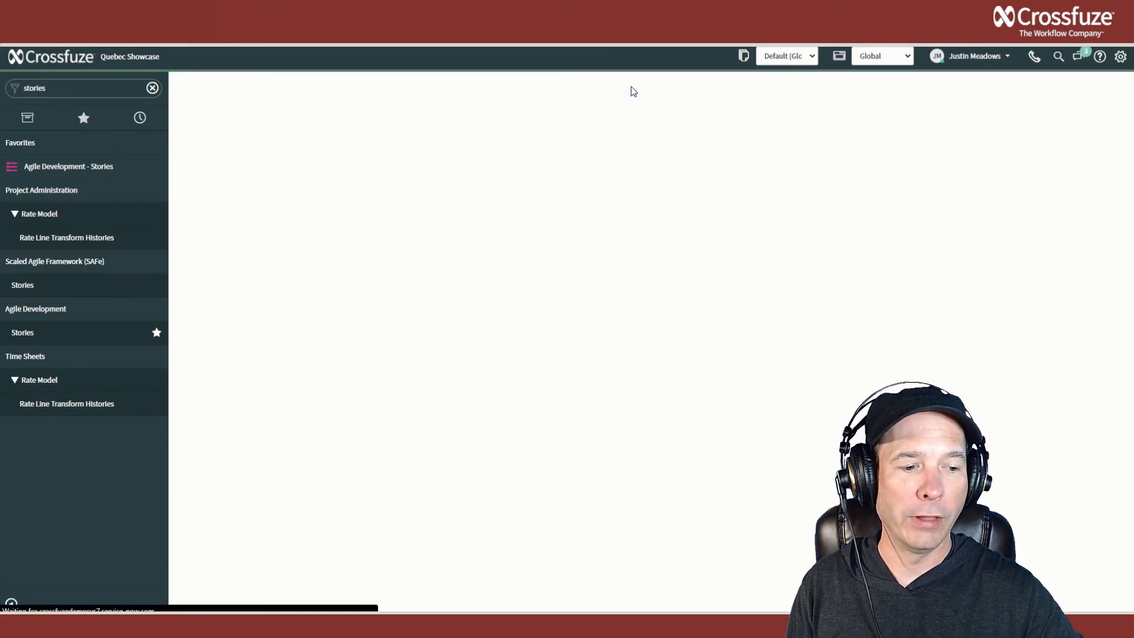
# Check the saved story, switch to Jira, open the newest "The Man in the Arena" issue and examine its comment.
pyautogui.scroll(-3, 230, 313)
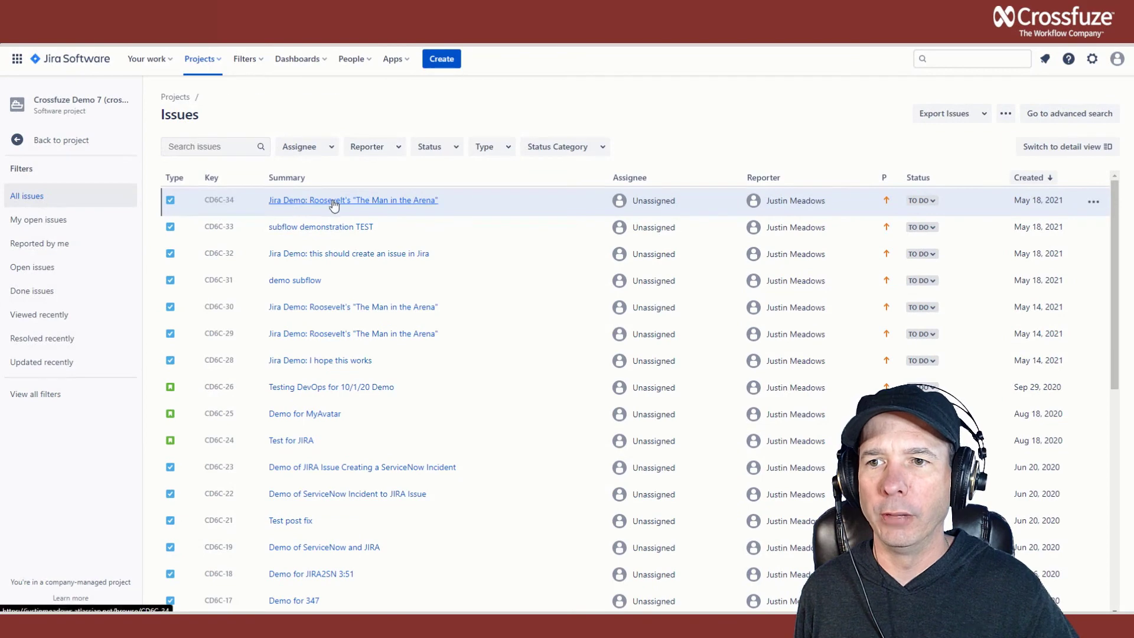
pyautogui.click(334, 201)
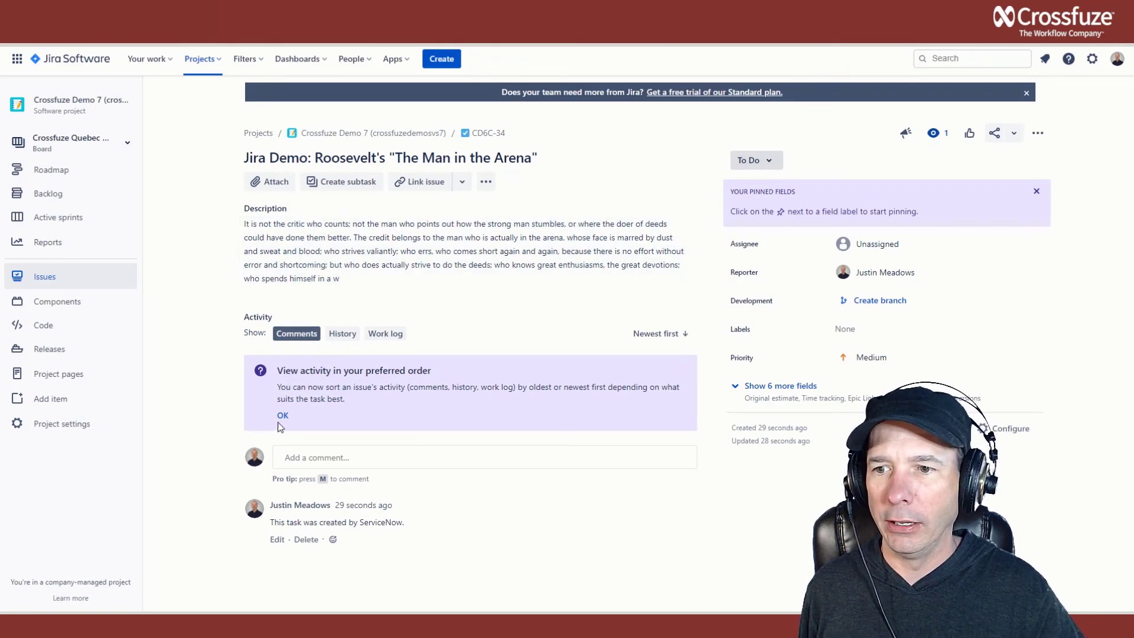
pyautogui.moveTo(408, 524); pyautogui.dragTo(271, 530)
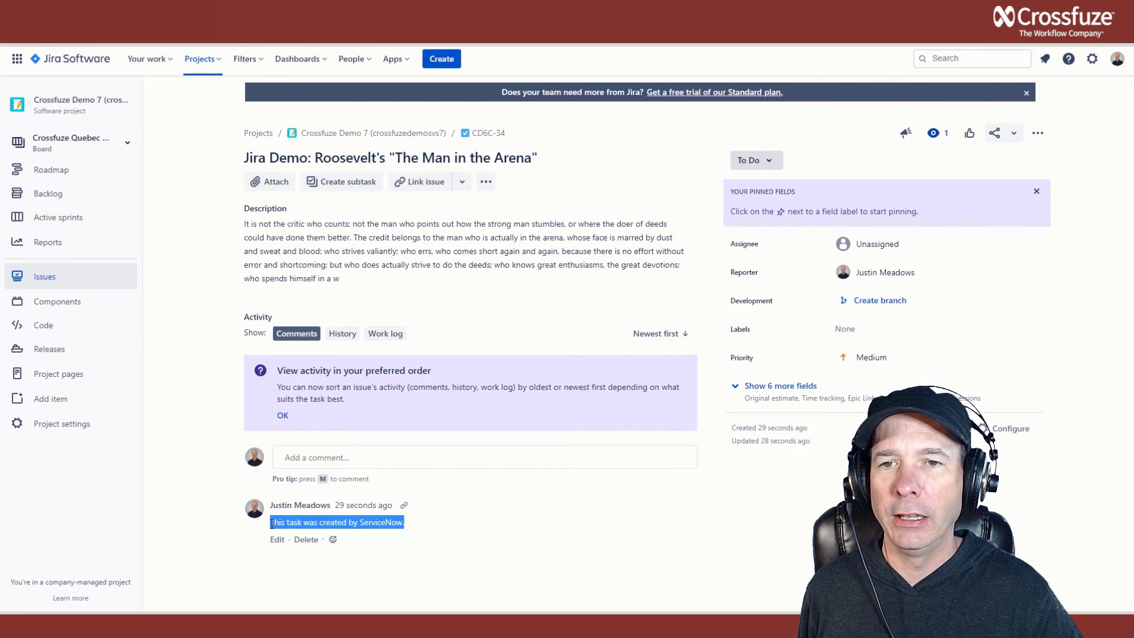